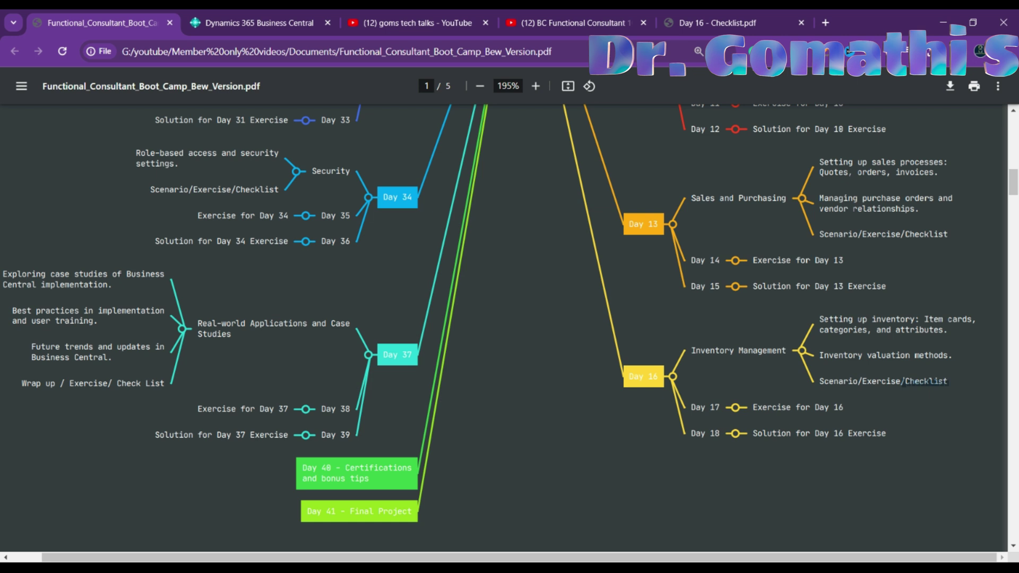
Switch from the boot camp PDF to the goms tech talks YouTube channel's Playlists page
{"action": "left_click", "coordinate": [287, 13]}
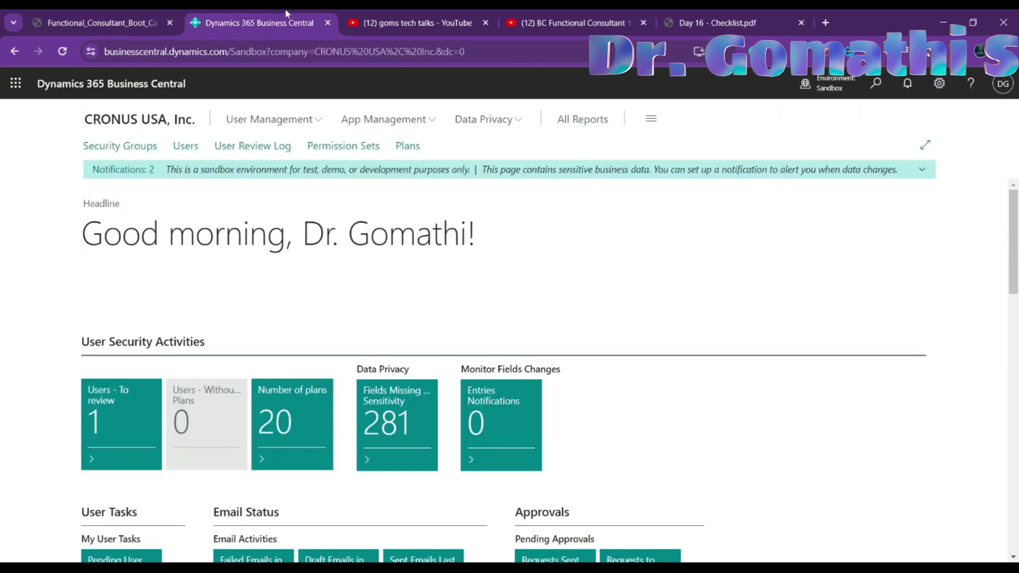
{"action": "left_click", "coordinate": [388, 13]}
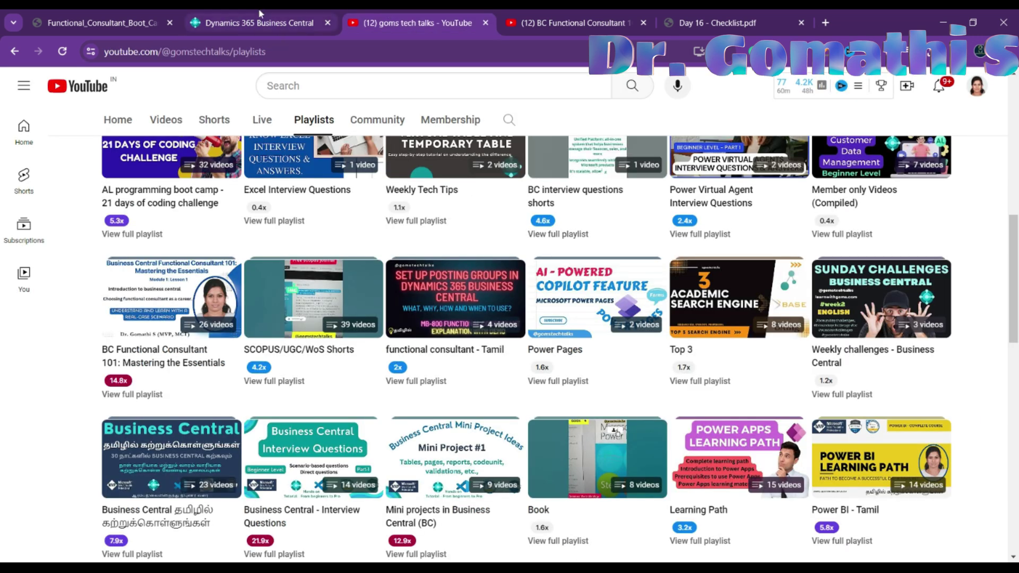
{"action": "scroll", "coordinate": [604, 298], "scroll_direction": "up", "scroll_amount": 5}
Open the BC Functional Consultant 101 playlist and scroll through its videos
{"action": "scroll", "coordinate": [604, 297], "scroll_direction": "up", "scroll_amount": 4}
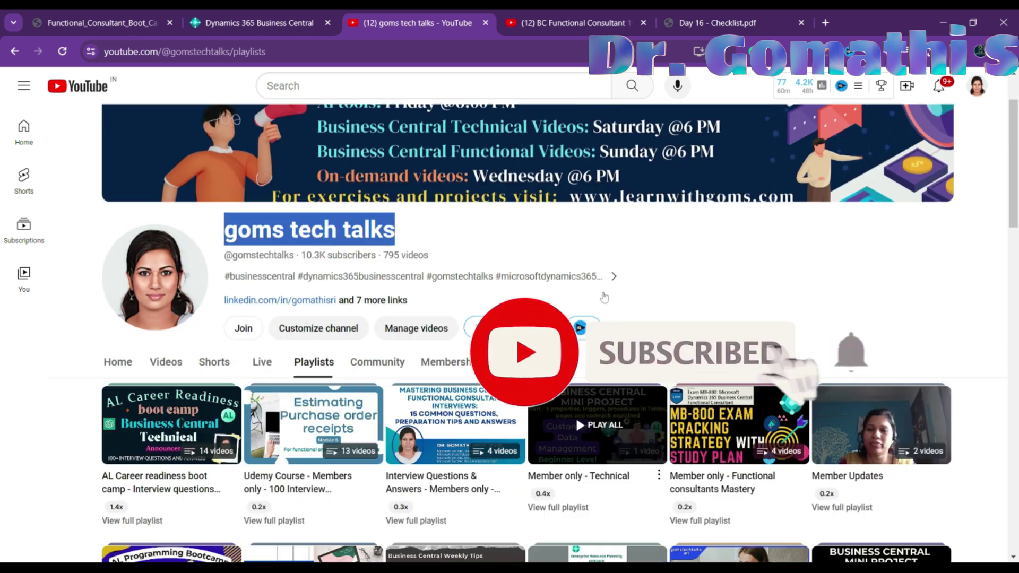
{"action": "scroll", "coordinate": [606, 295], "scroll_direction": "down", "scroll_amount": 3}
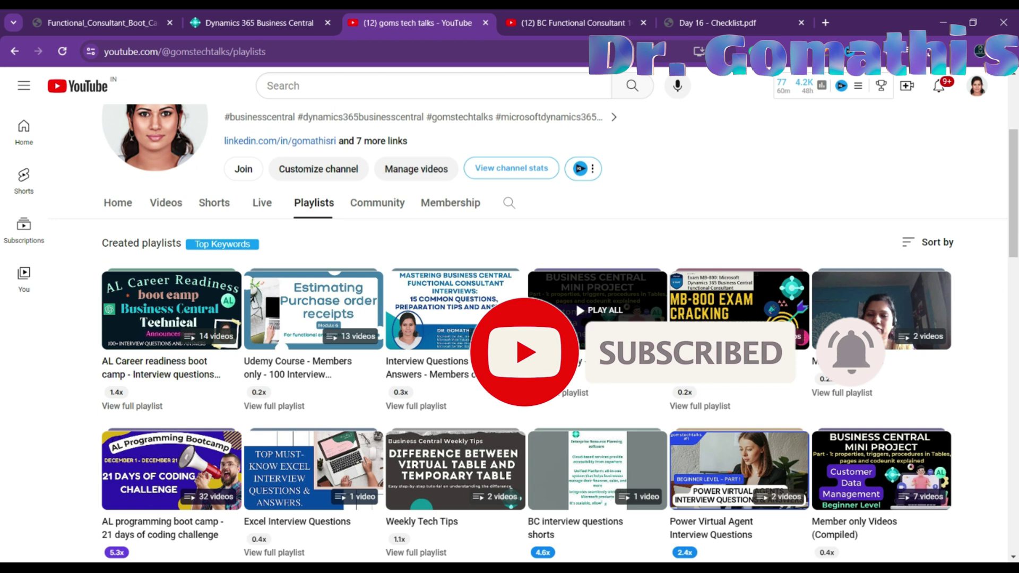
{"action": "left_click", "coordinate": [575, 22]}
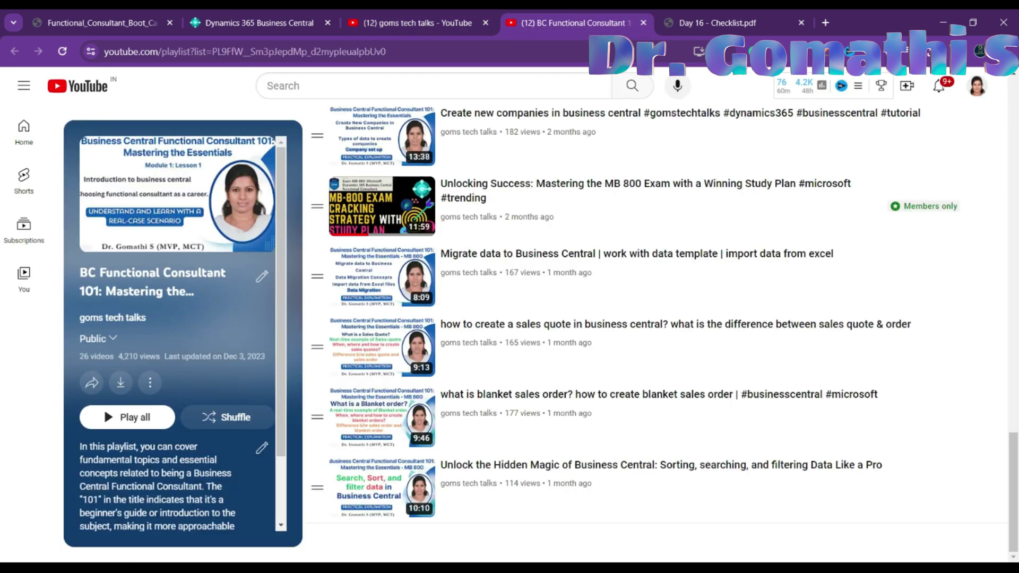
{"action": "scroll", "coordinate": [667, 398], "scroll_direction": "up", "scroll_amount": 5}
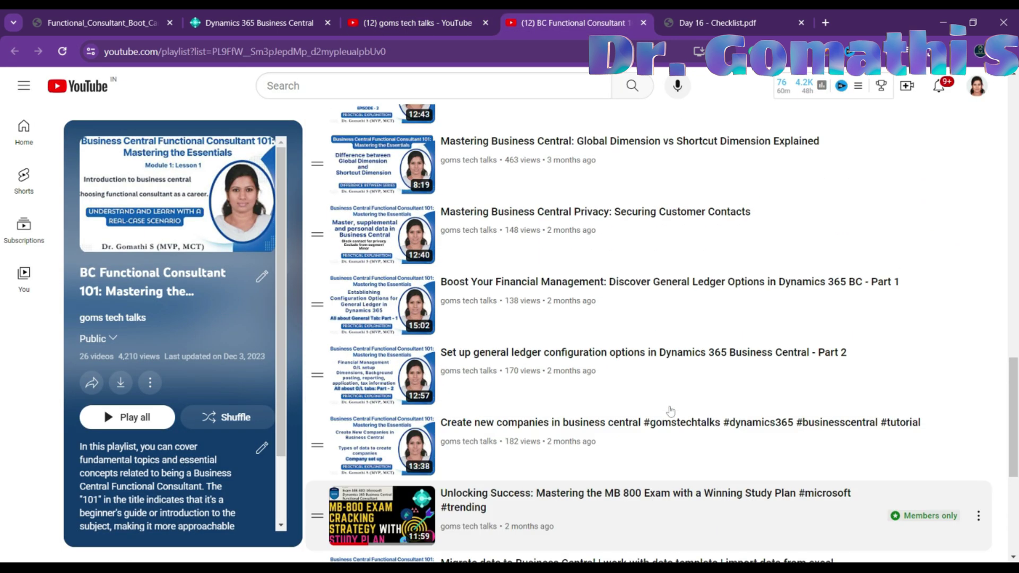
{"action": "scroll", "coordinate": [670, 410], "scroll_direction": "down", "scroll_amount": 5}
{"action": "scroll", "coordinate": [674, 404], "scroll_direction": "up", "scroll_amount": 13}
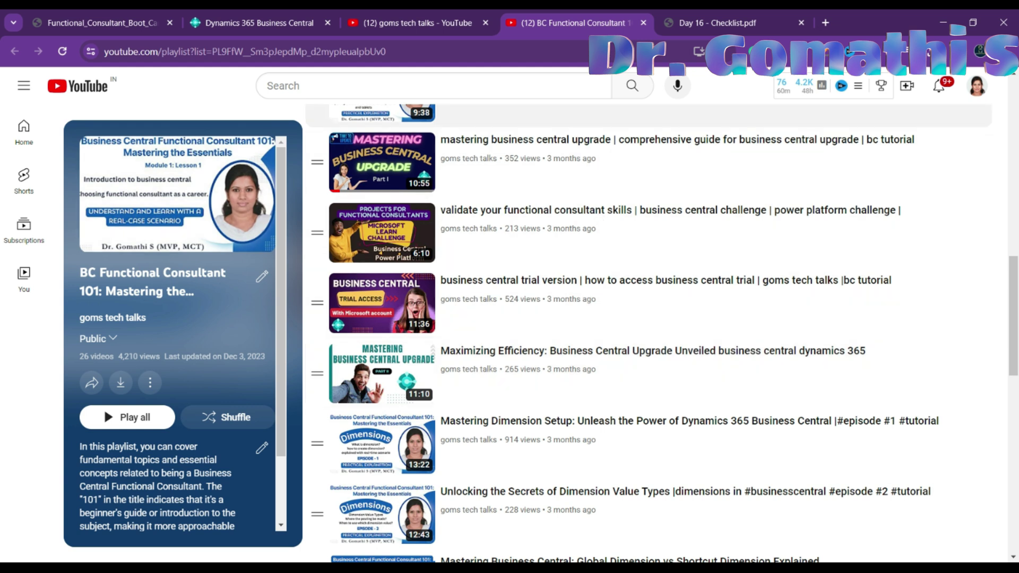
Review the channel's playlists again, then return to the BC Functional Consultant 101 playlist
{"action": "left_click", "coordinate": [403, 23]}
{"action": "scroll", "coordinate": [255, 105], "scroll_direction": "up", "scroll_amount": 4}
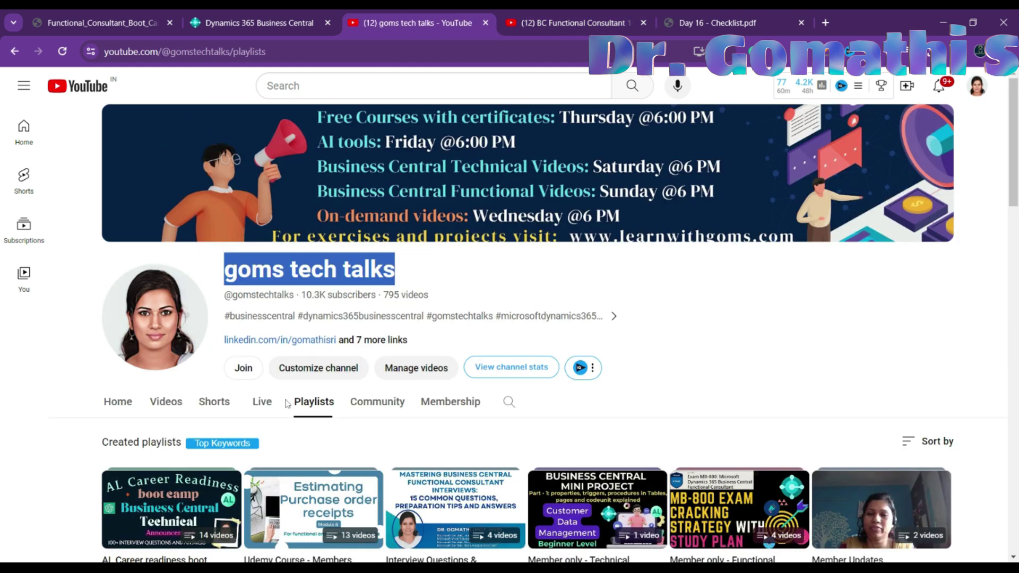
{"action": "scroll", "coordinate": [632, 369], "scroll_direction": "down", "scroll_amount": 9}
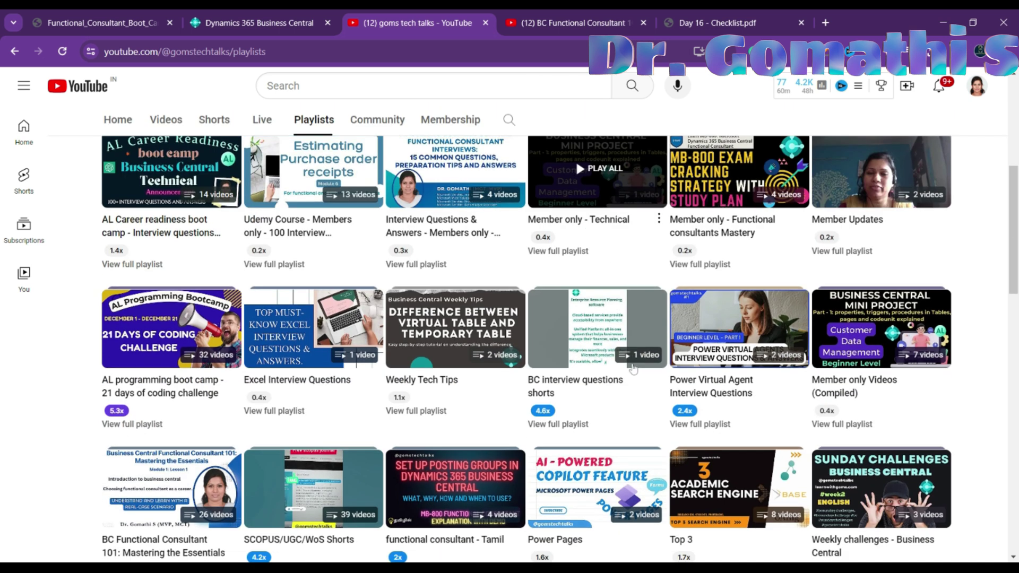
{"action": "mouse_move", "coordinate": [108, 449]}
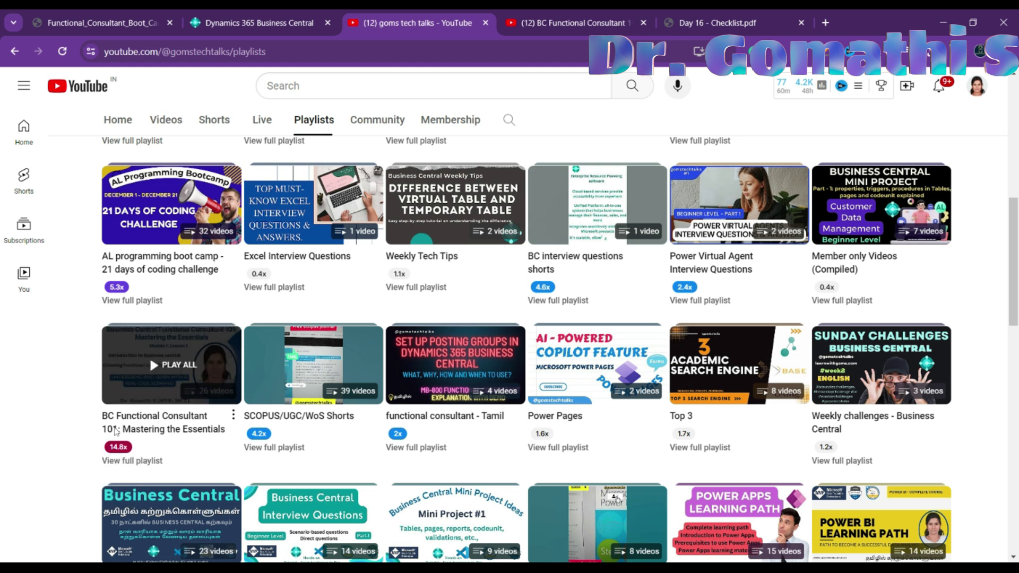
{"action": "left_click", "coordinate": [602, 8]}
{"action": "scroll", "coordinate": [681, 374], "scroll_direction": "down", "scroll_amount": 8}
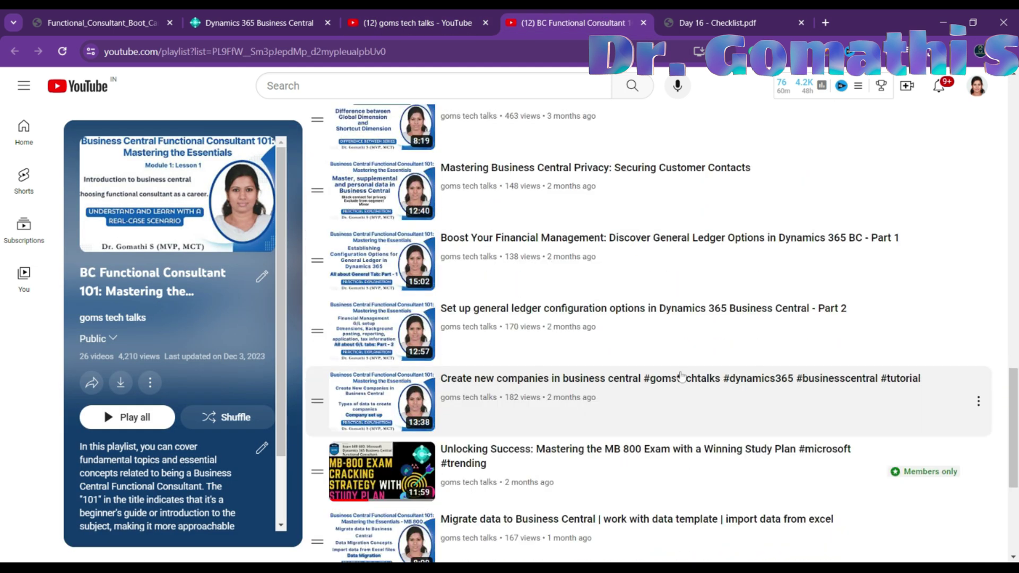
{"action": "scroll", "coordinate": [683, 377], "scroll_direction": "up", "scroll_amount": 8}
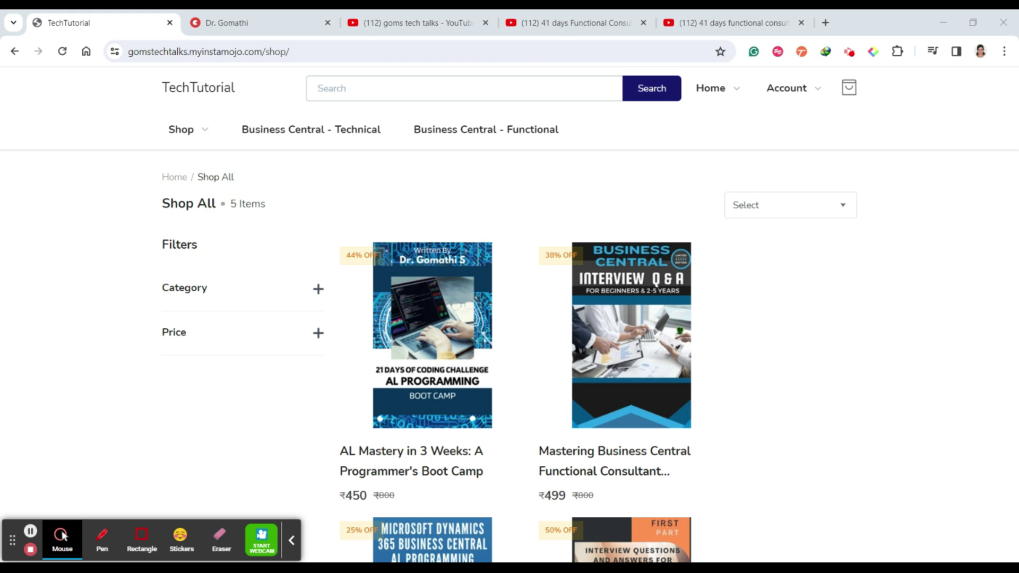
Circle the AL Mastery in 3 Weeks and Mastering Business Central titles and interview book cover in red
{"action": "scroll", "coordinate": [722, 461], "scroll_direction": "down", "scroll_amount": 3}
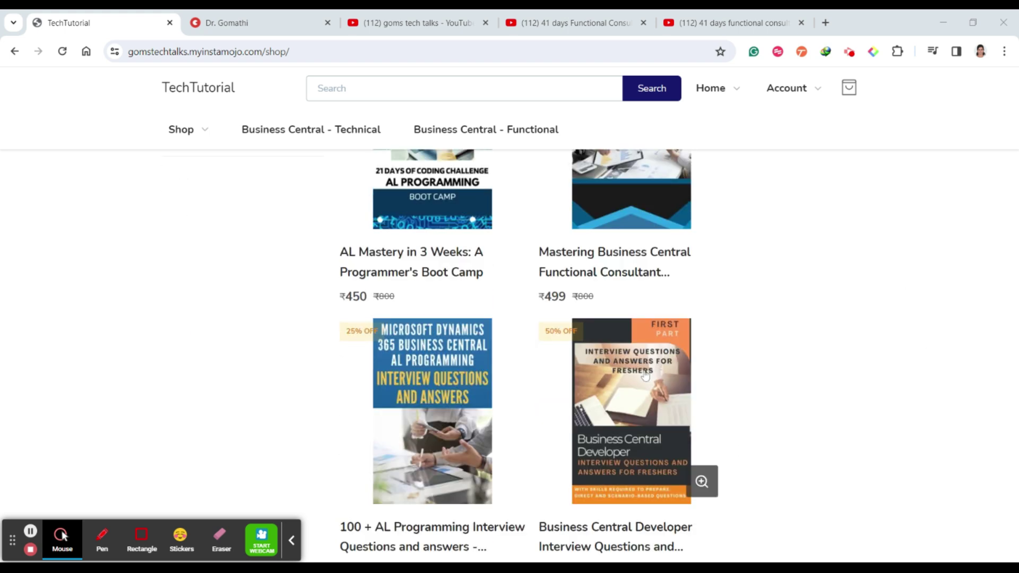
{"action": "scroll", "coordinate": [669, 424], "scroll_direction": "up", "scroll_amount": 1}
{"action": "left_click", "coordinate": [102, 550]}
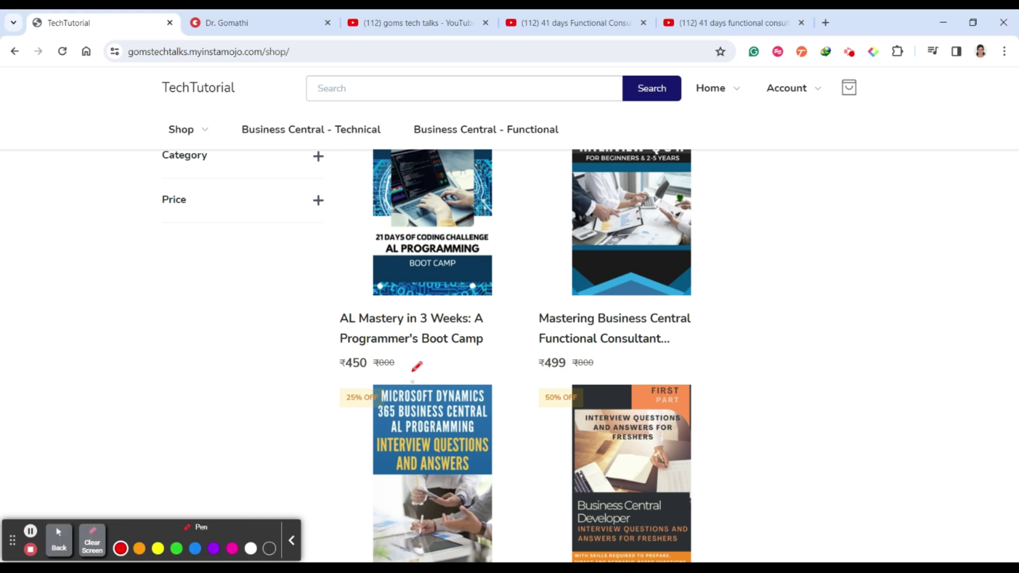
{"action": "mouse_move", "coordinate": [363, 308]}
{"action": "left_mouse_down"}
{"action": "mouse_move", "coordinate": [313, 314]}
{"action": "mouse_move", "coordinate": [324, 340]}
{"action": "mouse_move", "coordinate": [425, 354]}
{"action": "mouse_move", "coordinate": [504, 330]}
{"action": "mouse_move", "coordinate": [333, 297]}
{"action": "mouse_move", "coordinate": [326, 305]}
{"action": "left_mouse_up"}
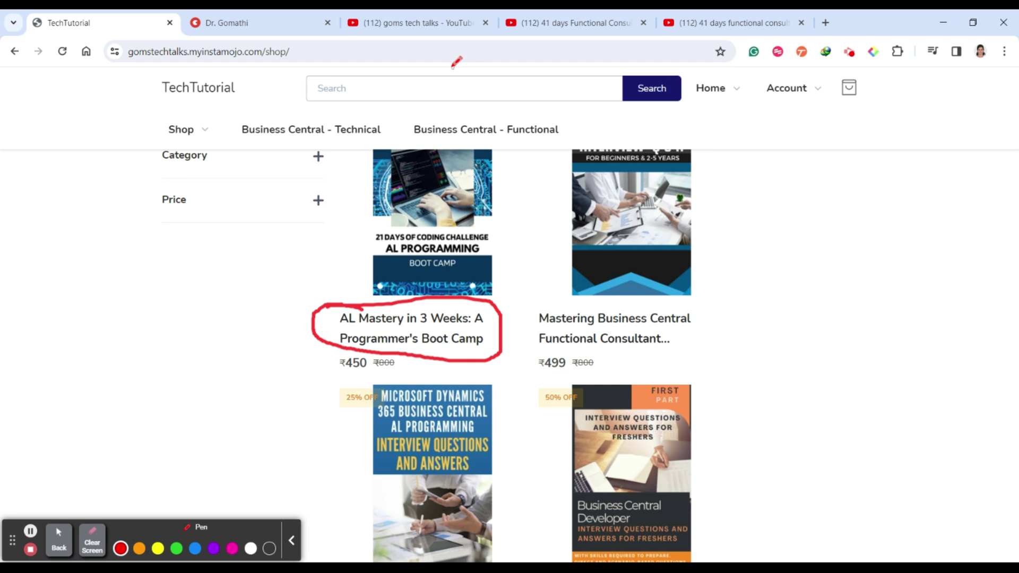
{"action": "mouse_move", "coordinate": [586, 303]}
{"action": "left_mouse_down"}
{"action": "mouse_move", "coordinate": [506, 307]}
{"action": "mouse_move", "coordinate": [515, 335]}
{"action": "mouse_move", "coordinate": [660, 352]}
{"action": "mouse_move", "coordinate": [722, 298]}
{"action": "mouse_move", "coordinate": [690, 291]}
{"action": "left_mouse_up"}
{"action": "scroll", "coordinate": [781, 361], "scroll_direction": "up", "scroll_amount": 1}
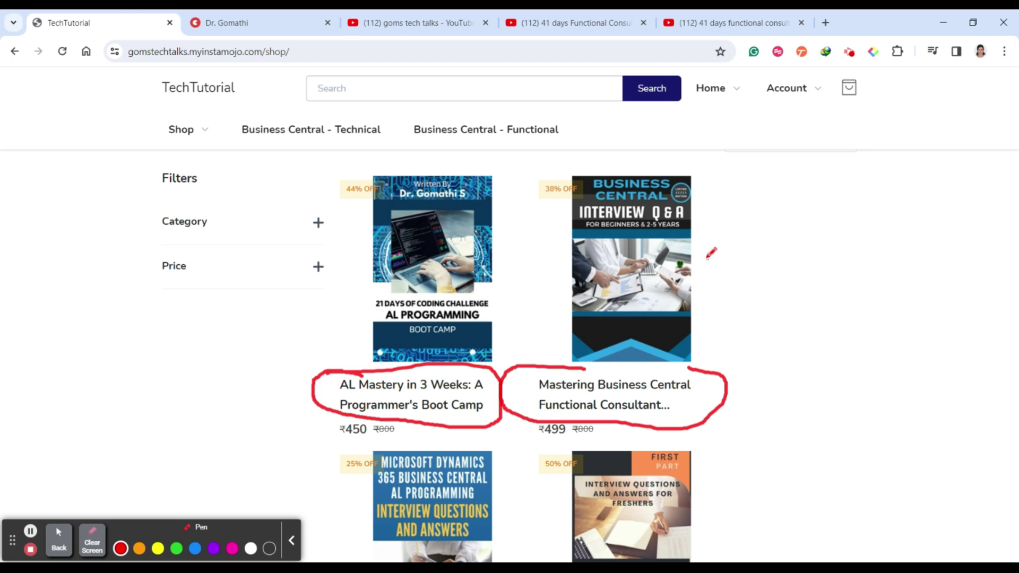
{"action": "left_click_drag", "start_coordinate": [615, 239], "coordinate": [688, 228]}
{"action": "scroll", "coordinate": [712, 329], "scroll_direction": "down", "scroll_amount": 5}
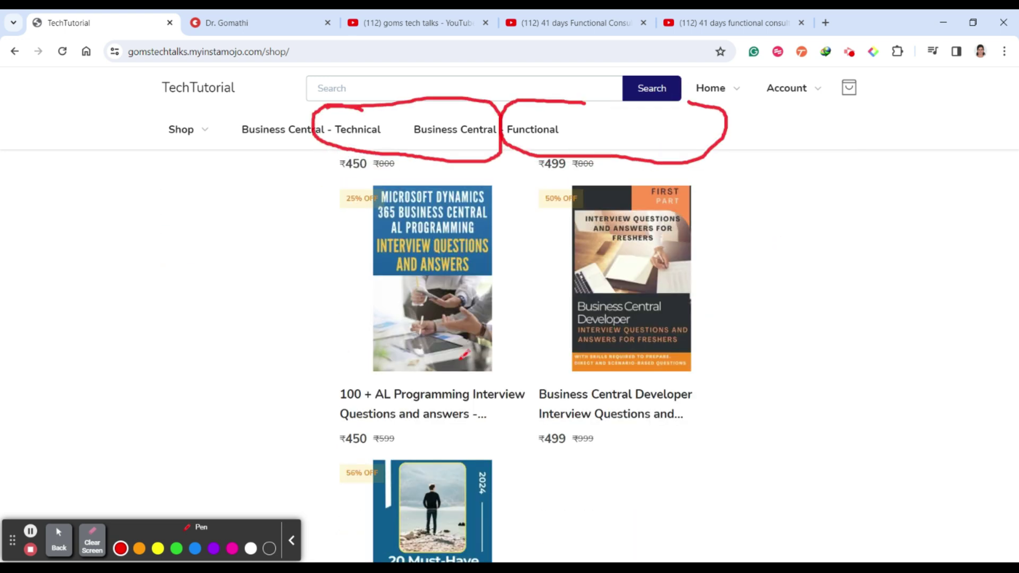
Circle the 100+ AL Programming book and handwrite '120+' beside it
{"action": "mouse_move", "coordinate": [416, 365]}
{"action": "left_mouse_down"}
{"action": "mouse_move", "coordinate": [318, 374]}
{"action": "mouse_move", "coordinate": [453, 434]}
{"action": "mouse_move", "coordinate": [399, 371]}
{"action": "mouse_move", "coordinate": [409, 366]}
{"action": "left_mouse_up"}
{"action": "left_click_drag", "start_coordinate": [154, 303], "coordinate": [171, 363]}
{"action": "left_click_drag", "start_coordinate": [175, 300], "coordinate": [212, 329]}
{"action": "mouse_move", "coordinate": [210, 289]}
{"action": "left_mouse_down"}
{"action": "mouse_move", "coordinate": [236, 314]}
{"action": "mouse_move", "coordinate": [212, 320]}
{"action": "left_mouse_up"}
{"action": "mouse_move", "coordinate": [241, 295]}
{"action": "left_mouse_down"}
{"action": "mouse_move", "coordinate": [291, 293]}
{"action": "mouse_move", "coordinate": [260, 321]}
{"action": "left_mouse_up"}
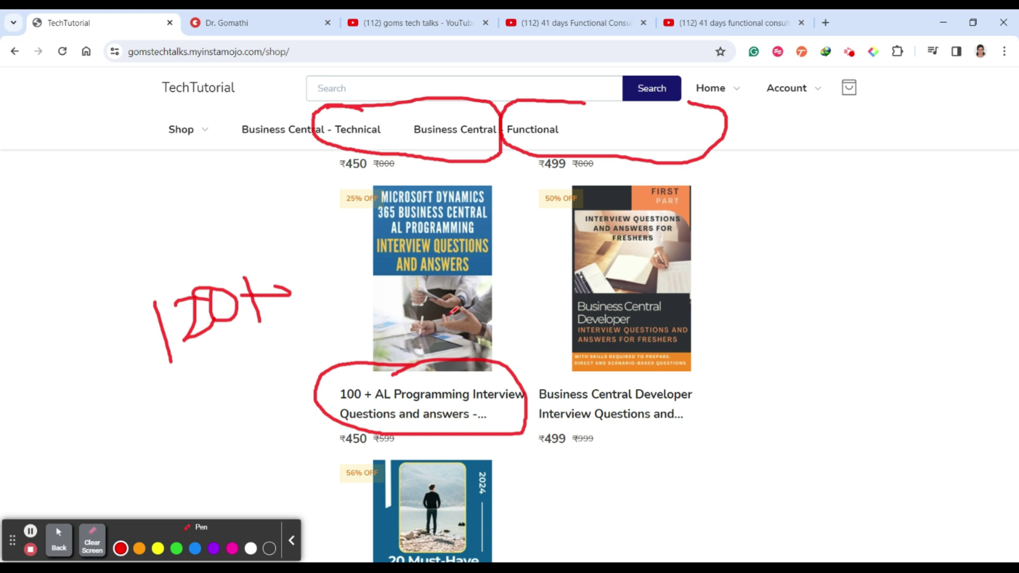
{"action": "scroll", "coordinate": [457, 305], "scroll_direction": "up", "scroll_amount": 3}
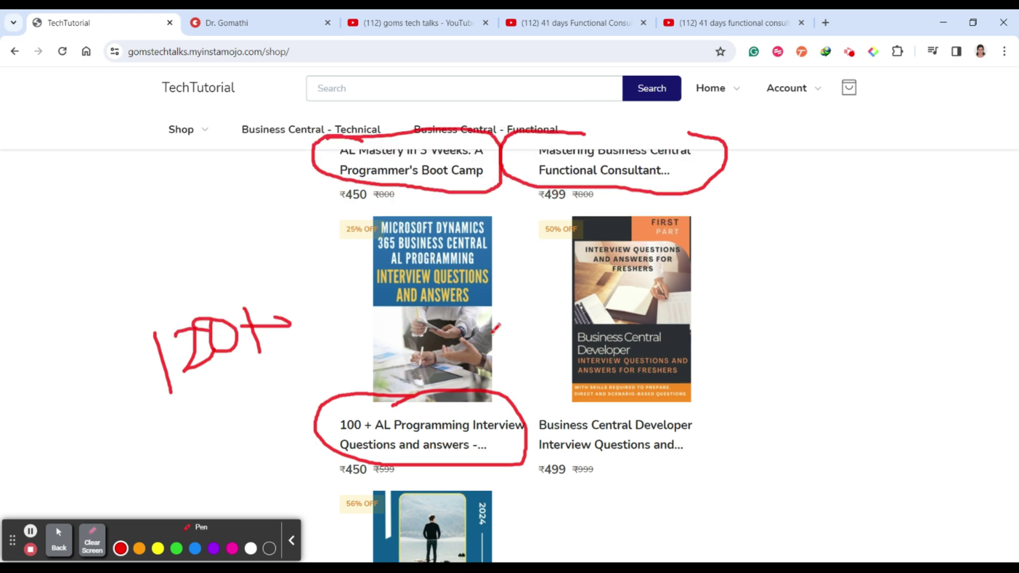
{"action": "mouse_move", "coordinate": [310, 259]}
{"action": "left_mouse_down"}
{"action": "mouse_move", "coordinate": [354, 234]}
{"action": "mouse_move", "coordinate": [340, 272]}
{"action": "left_mouse_up"}
Circle the Business Central Developer book with an arrow labelled 'Fresher'
{"action": "scroll", "coordinate": [624, 324], "scroll_direction": "down", "scroll_amount": 2}
{"action": "scroll", "coordinate": [695, 353], "scroll_direction": "down", "scroll_amount": 2}
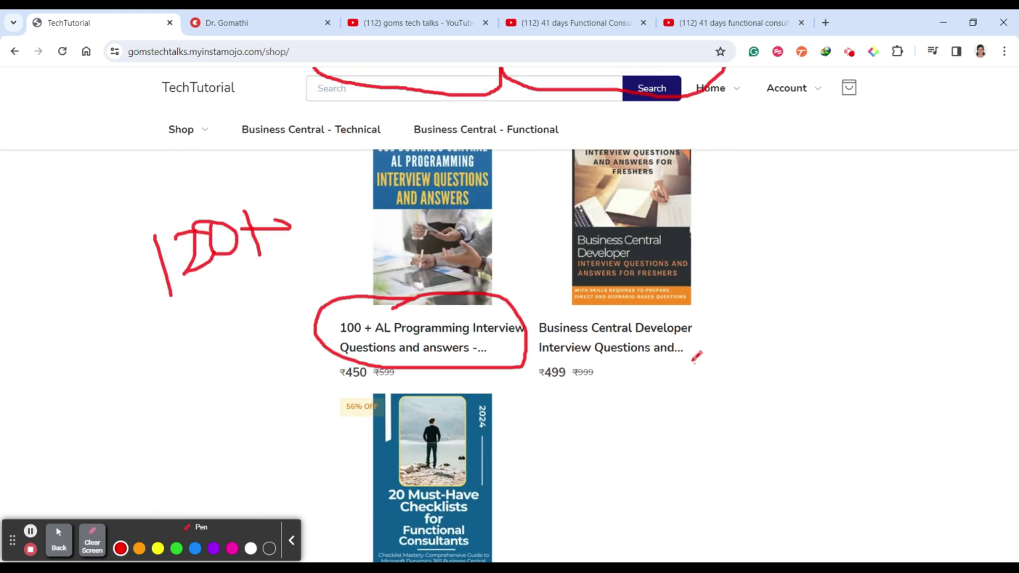
{"action": "scroll", "coordinate": [674, 207], "scroll_direction": "up", "scroll_amount": 1}
{"action": "mouse_move", "coordinate": [606, 191]}
{"action": "left_mouse_down"}
{"action": "mouse_move", "coordinate": [533, 263]}
{"action": "mouse_move", "coordinate": [596, 416]}
{"action": "mouse_move", "coordinate": [735, 283]}
{"action": "mouse_move", "coordinate": [610, 190]}
{"action": "left_mouse_up"}
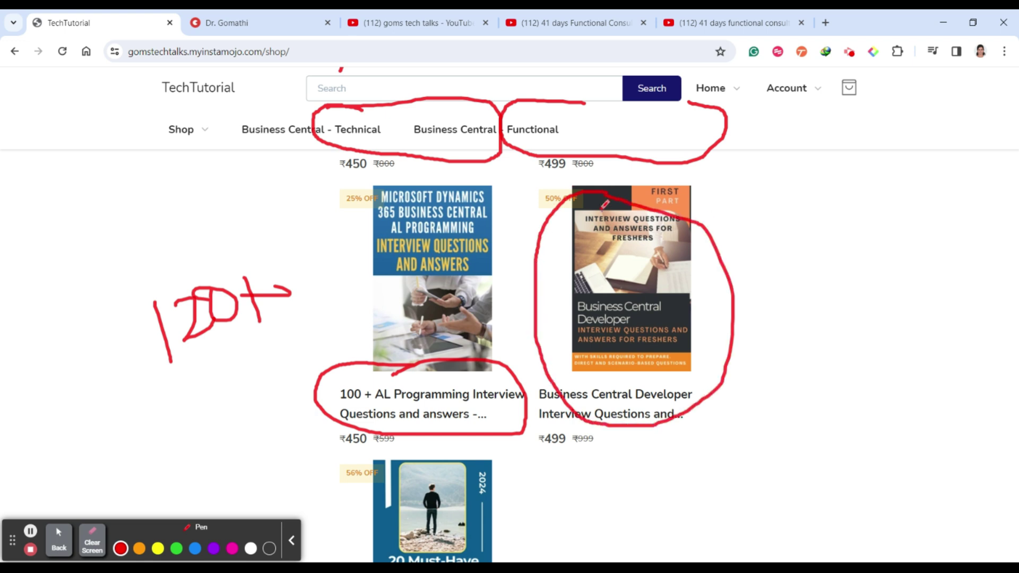
{"action": "mouse_move", "coordinate": [704, 289]}
{"action": "left_mouse_down"}
{"action": "mouse_move", "coordinate": [758, 261]}
{"action": "mouse_move", "coordinate": [753, 270]}
{"action": "left_mouse_up"}
{"action": "mouse_move", "coordinate": [781, 225]}
{"action": "left_mouse_down"}
{"action": "mouse_move", "coordinate": [785, 240]}
{"action": "mouse_move", "coordinate": [800, 218]}
{"action": "mouse_move", "coordinate": [818, 239]}
{"action": "mouse_move", "coordinate": [854, 212]}
{"action": "mouse_move", "coordinate": [917, 225]}
{"action": "mouse_move", "coordinate": [946, 200]}
{"action": "left_mouse_up"}
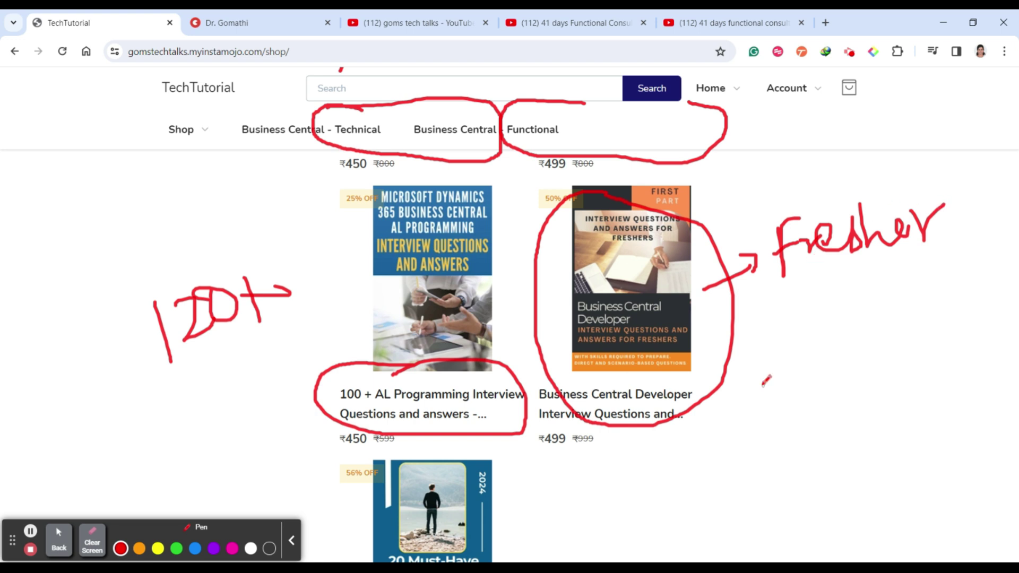
Circle the Checklist Mastery book and draw an arrow beside it
{"action": "scroll", "coordinate": [765, 380], "scroll_direction": "down", "scroll_amount": 2}
{"action": "scroll", "coordinate": [748, 387], "scroll_direction": "down", "scroll_amount": 3}
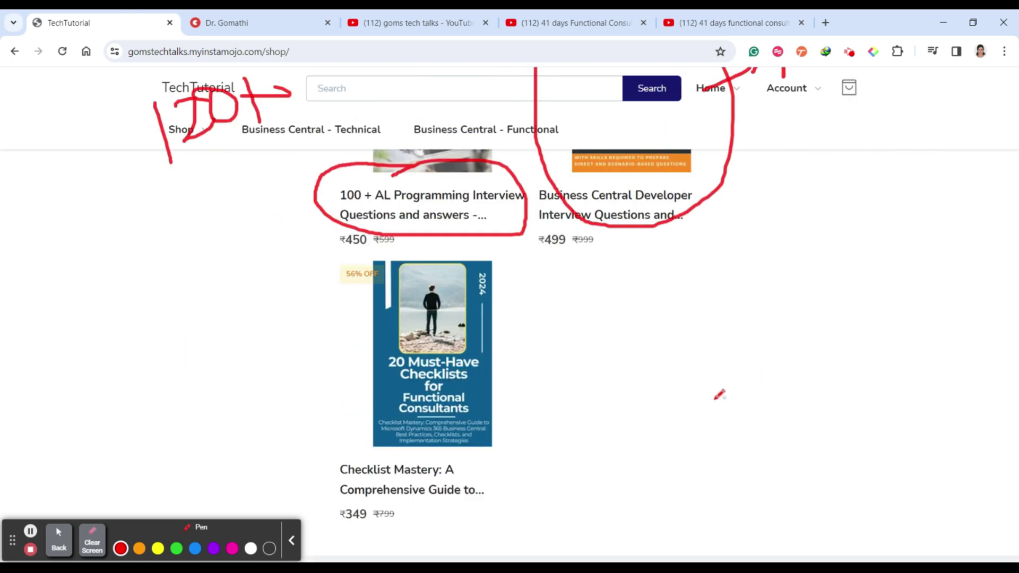
{"action": "mouse_move", "coordinate": [407, 241]}
{"action": "left_mouse_down"}
{"action": "mouse_move", "coordinate": [329, 261]}
{"action": "mouse_move", "coordinate": [307, 456]}
{"action": "mouse_move", "coordinate": [496, 528]}
{"action": "mouse_move", "coordinate": [438, 244]}
{"action": "left_mouse_up"}
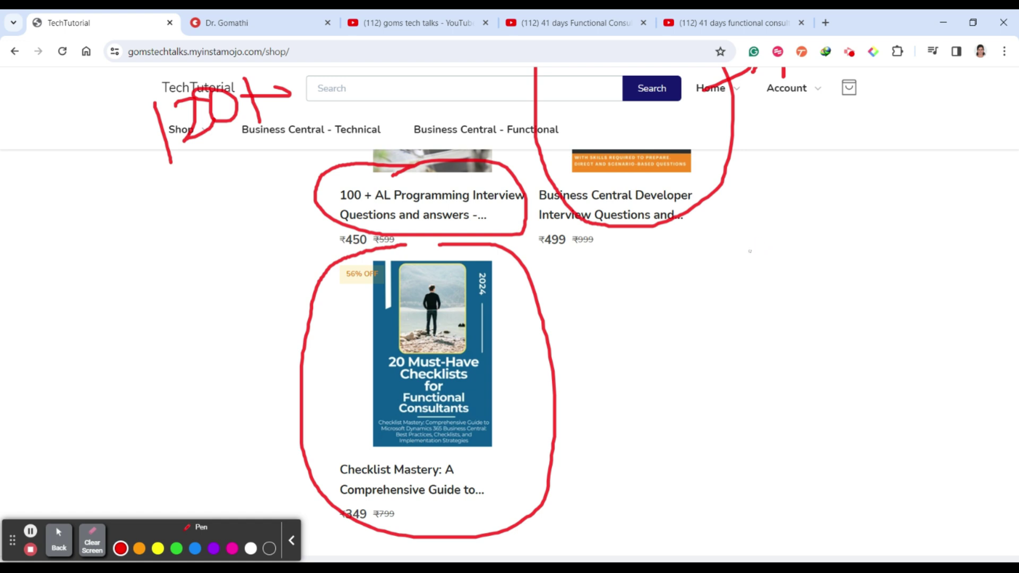
{"action": "mouse_move", "coordinate": [518, 306]}
{"action": "left_mouse_down"}
{"action": "mouse_move", "coordinate": [605, 281]}
{"action": "mouse_move", "coordinate": [595, 312]}
{"action": "left_mouse_up"}
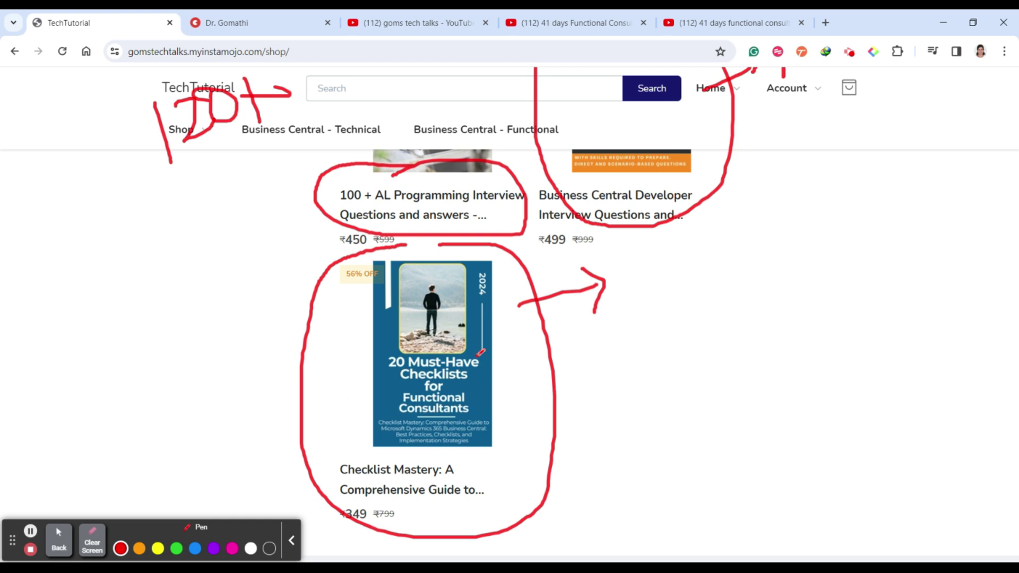
Erase all red annotations and switch to the author's Topmate profile page
{"action": "left_click", "coordinate": [92, 545]}
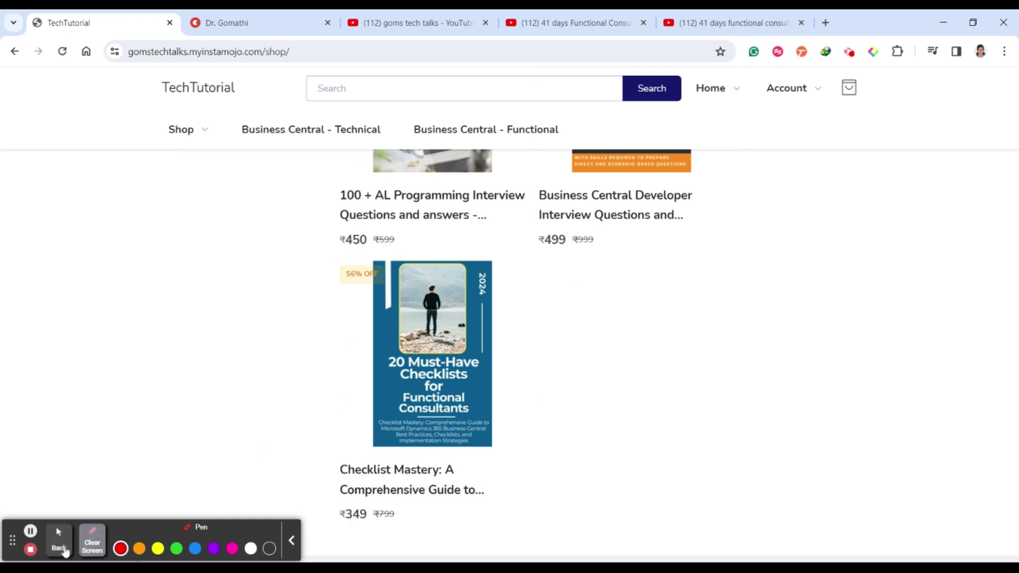
{"action": "left_click", "coordinate": [59, 540]}
{"action": "scroll", "coordinate": [699, 412], "scroll_direction": "up", "scroll_amount": 10}
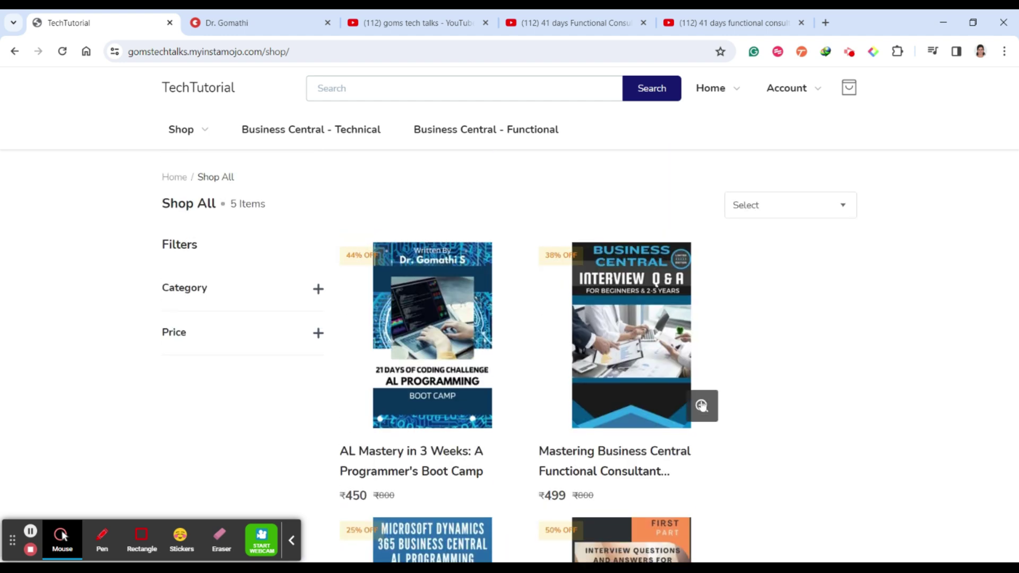
{"action": "scroll", "coordinate": [736, 390], "scroll_direction": "down", "scroll_amount": 8}
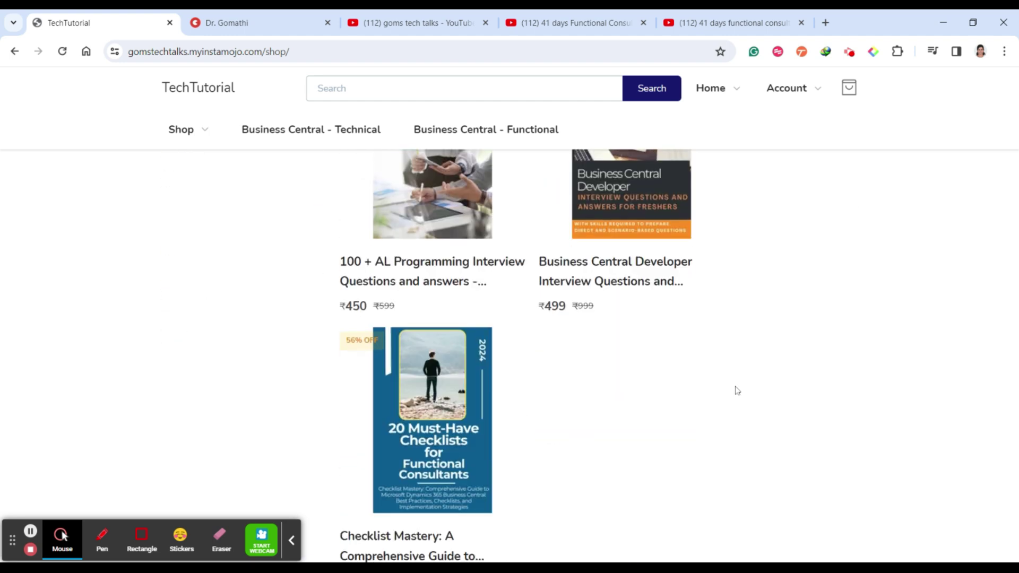
{"action": "left_click", "coordinate": [255, 22]}
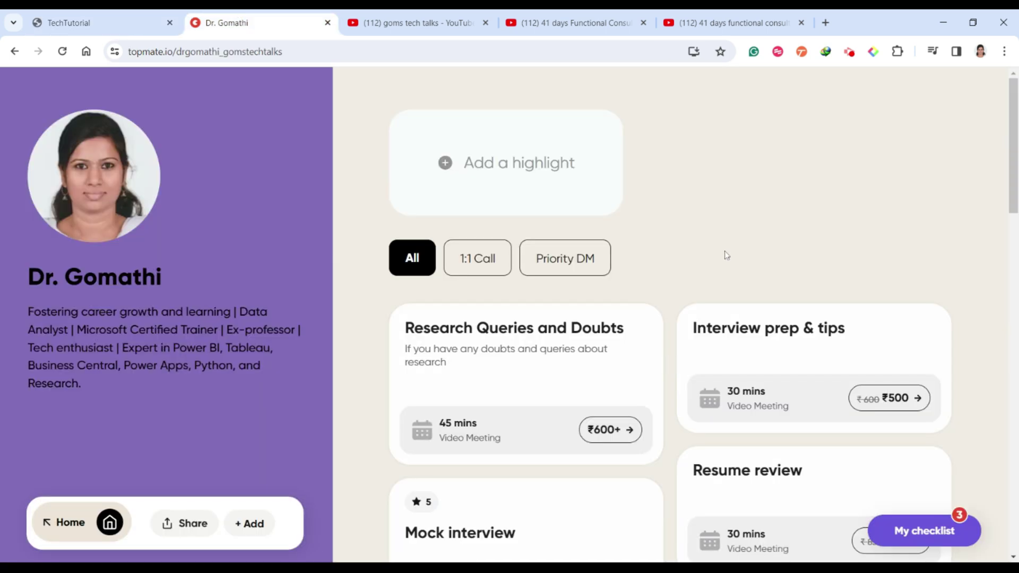
{"action": "scroll", "coordinate": [727, 255], "scroll_direction": "down", "scroll_amount": 1}
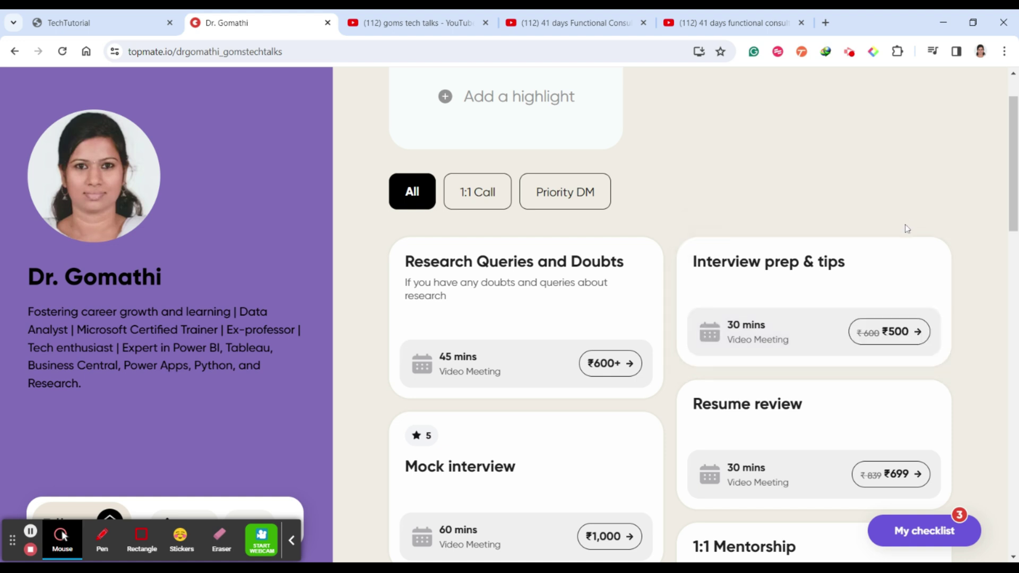
{"action": "scroll", "coordinate": [906, 229], "scroll_direction": "down", "scroll_amount": 13}
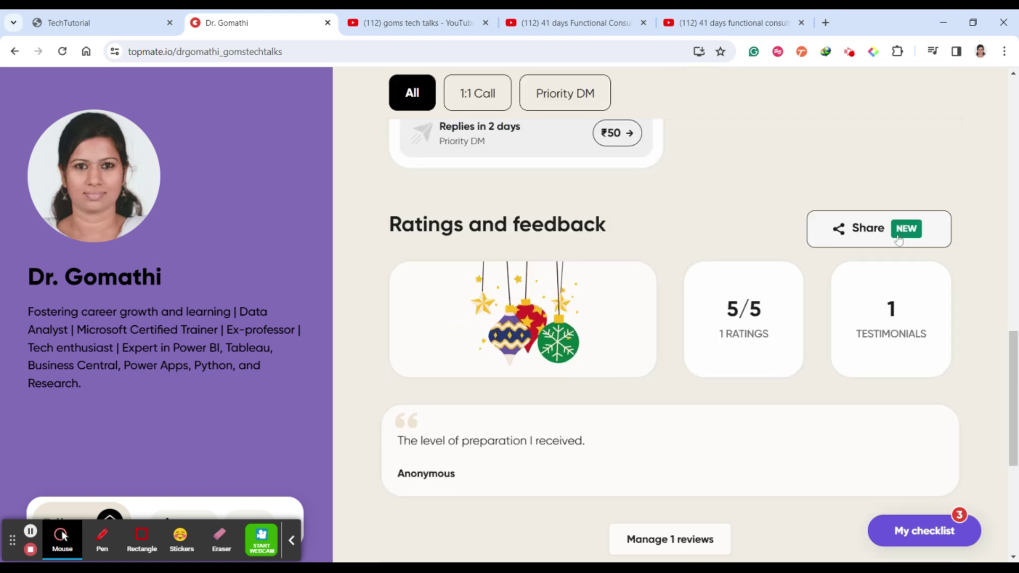
{"action": "scroll", "coordinate": [825, 333], "scroll_direction": "up", "scroll_amount": 13}
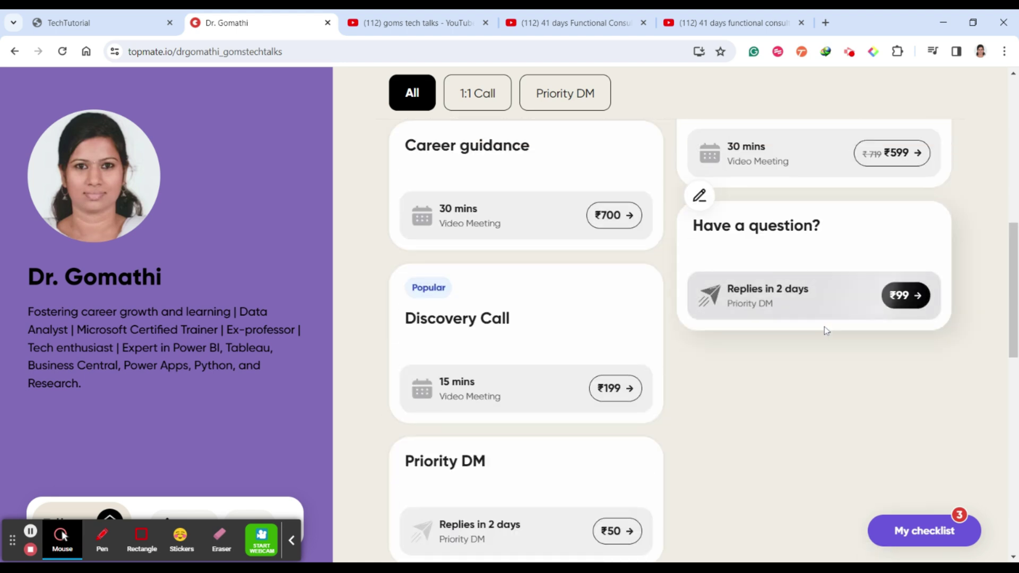
{"action": "scroll", "coordinate": [824, 331], "scroll_direction": "up", "scroll_amount": 6}
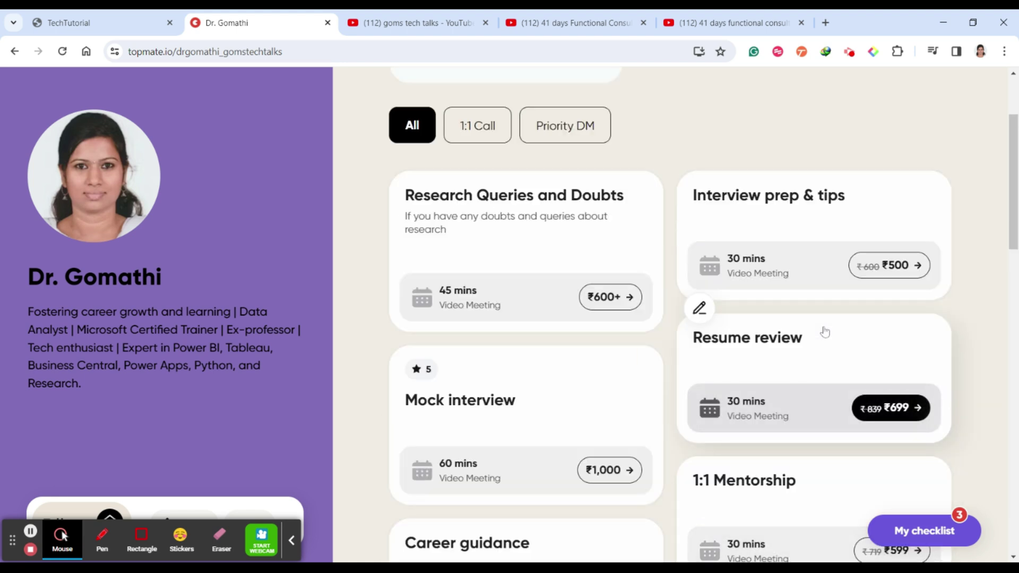
{"action": "scroll", "coordinate": [824, 333], "scroll_direction": "down", "scroll_amount": 4}
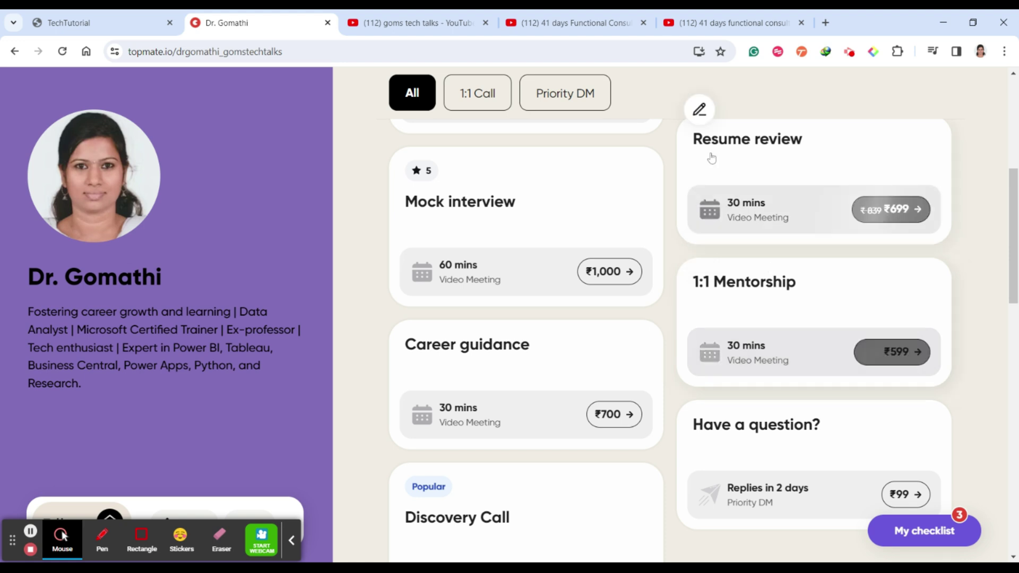
{"action": "scroll", "coordinate": [844, 337], "scroll_direction": "down", "scroll_amount": 2}
{"action": "scroll", "coordinate": [839, 339], "scroll_direction": "up", "scroll_amount": 7}
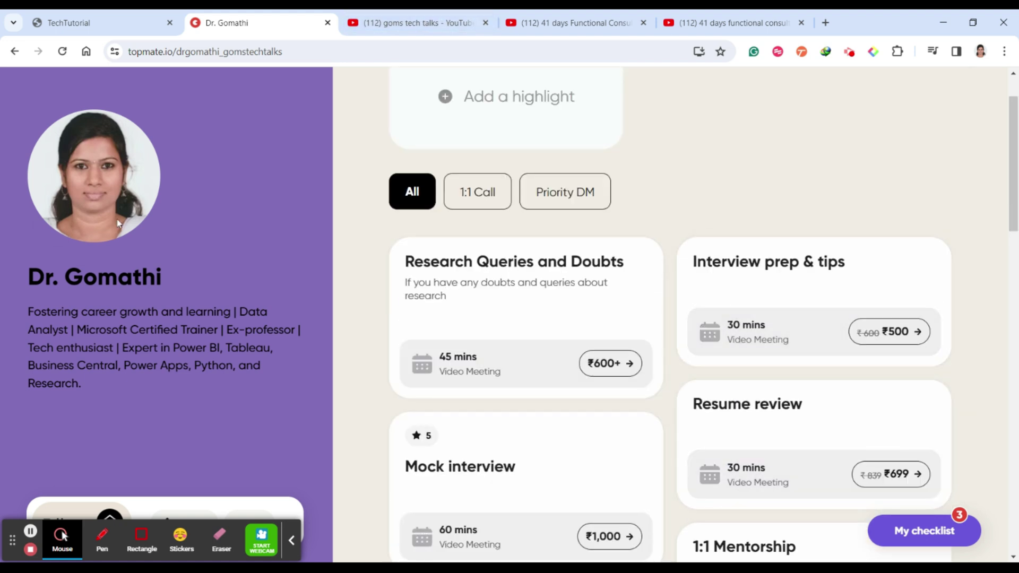
{"action": "left_click", "coordinate": [101, 22]}
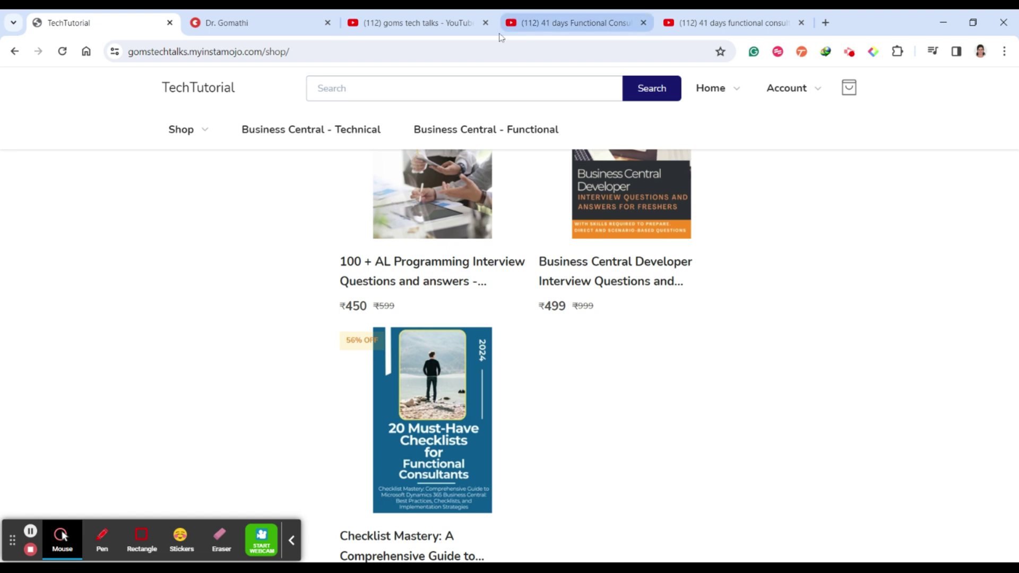
Open the boot camp Day 1 video and highlight the Schedule a Call description lines
{"action": "left_click", "coordinate": [705, 15]}
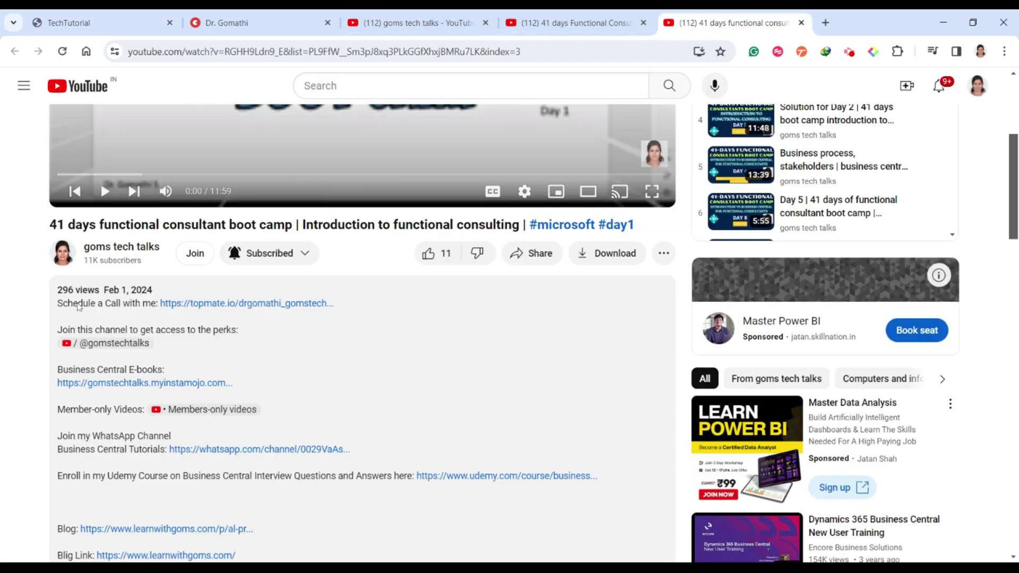
{"action": "mouse_move", "coordinate": [112, 319]}
{"action": "left_mouse_down"}
{"action": "mouse_move", "coordinate": [244, 326]}
{"action": "mouse_move", "coordinate": [337, 358]}
{"action": "left_mouse_up"}
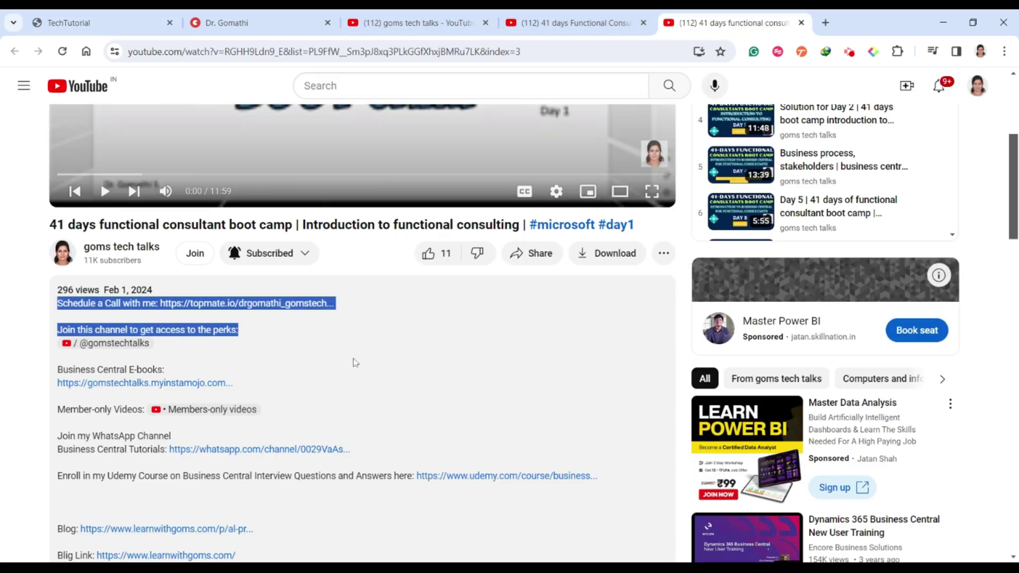
{"action": "left_click", "coordinate": [42, 318]}
{"action": "left_click_drag", "start_coordinate": [57, 308], "coordinate": [282, 309]}
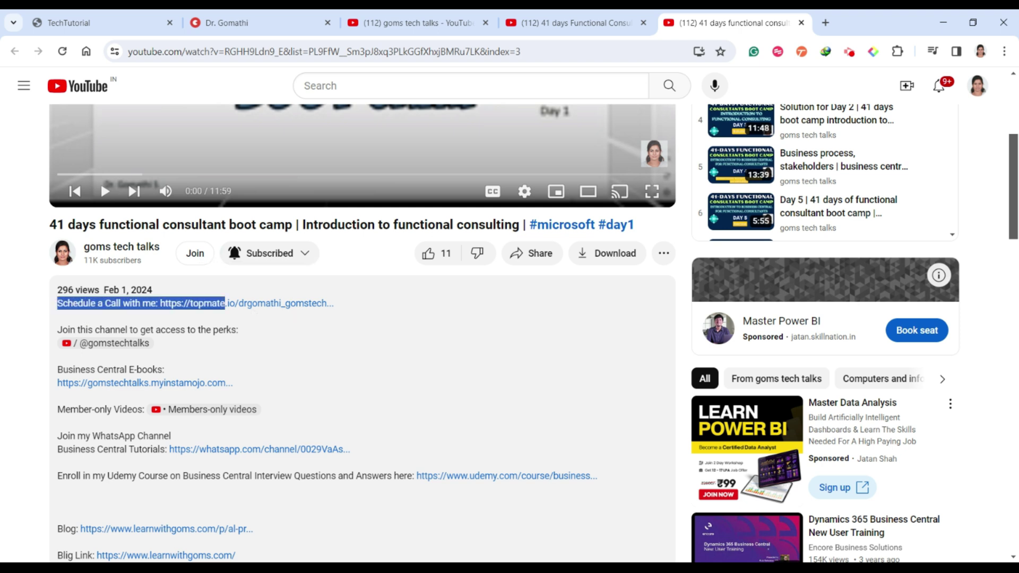
{"action": "left_click", "coordinate": [56, 374]}
{"action": "left_click_drag", "start_coordinate": [56, 373], "coordinate": [272, 391]}
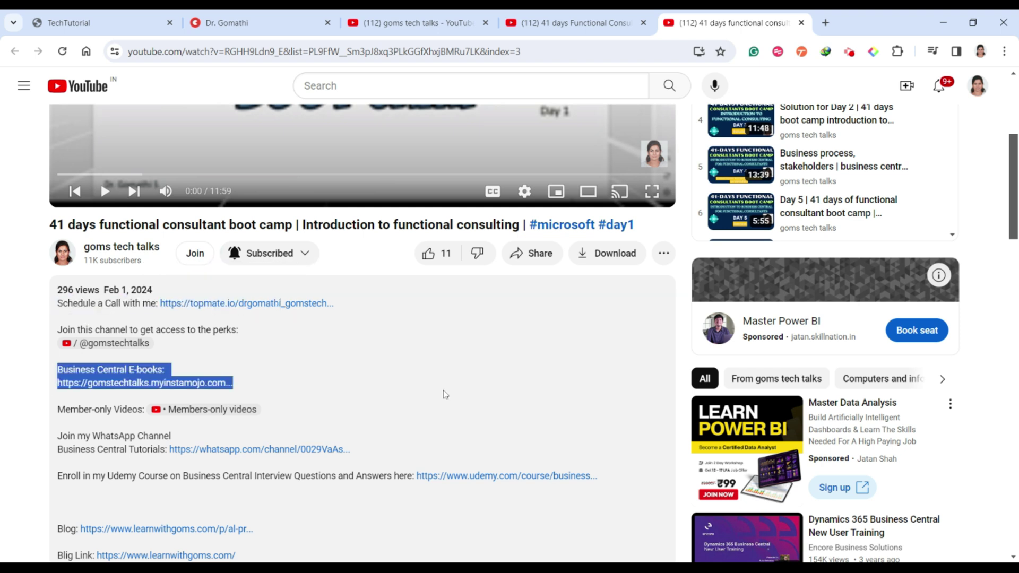
Go to the 41 days Functional Consultant's Boot Camp playlist page
{"action": "scroll", "coordinate": [450, 414], "scroll_direction": "down", "scroll_amount": 2}
{"action": "scroll", "coordinate": [450, 415], "scroll_direction": "down", "scroll_amount": 5}
{"action": "scroll", "coordinate": [460, 428], "scroll_direction": "up", "scroll_amount": 10}
{"action": "scroll", "coordinate": [637, 106], "scroll_direction": "up", "scroll_amount": 2}
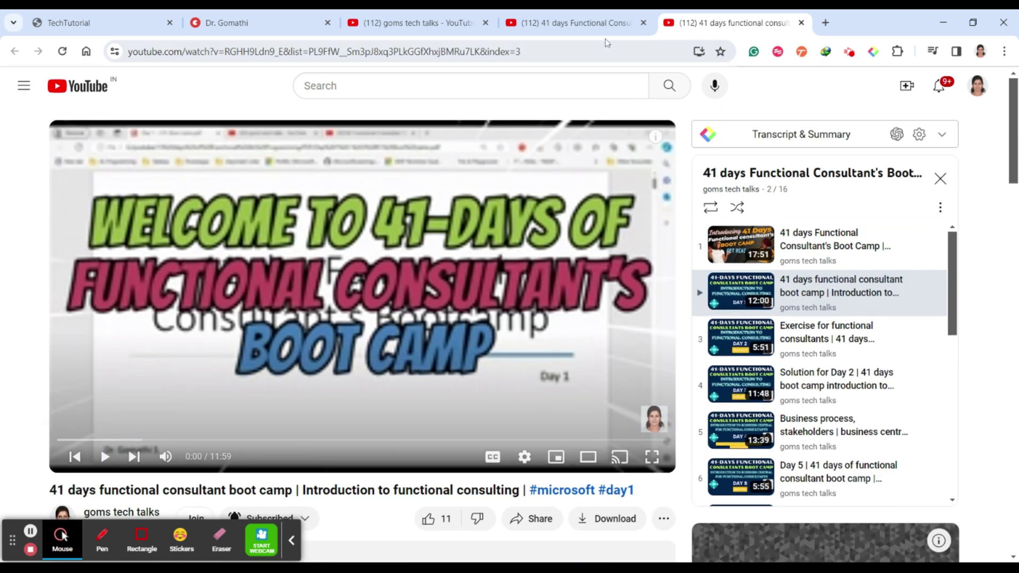
{"action": "left_click", "coordinate": [584, 22]}
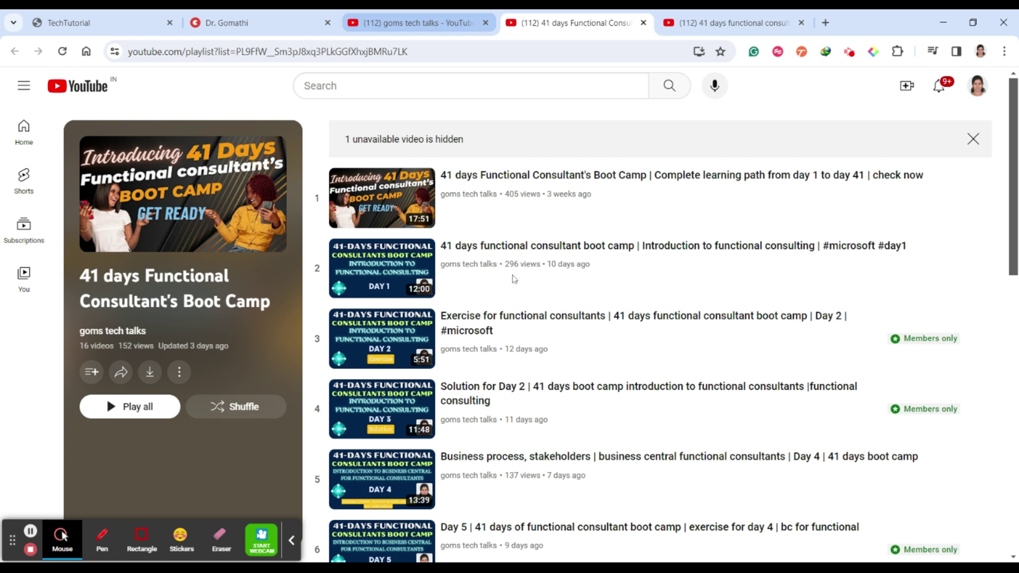
Scroll the boot camp playlist down to the Day 13 video
{"action": "scroll", "coordinate": [569, 296], "scroll_direction": "down", "scroll_amount": 5}
{"action": "scroll", "coordinate": [570, 295], "scroll_direction": "down", "scroll_amount": 3}
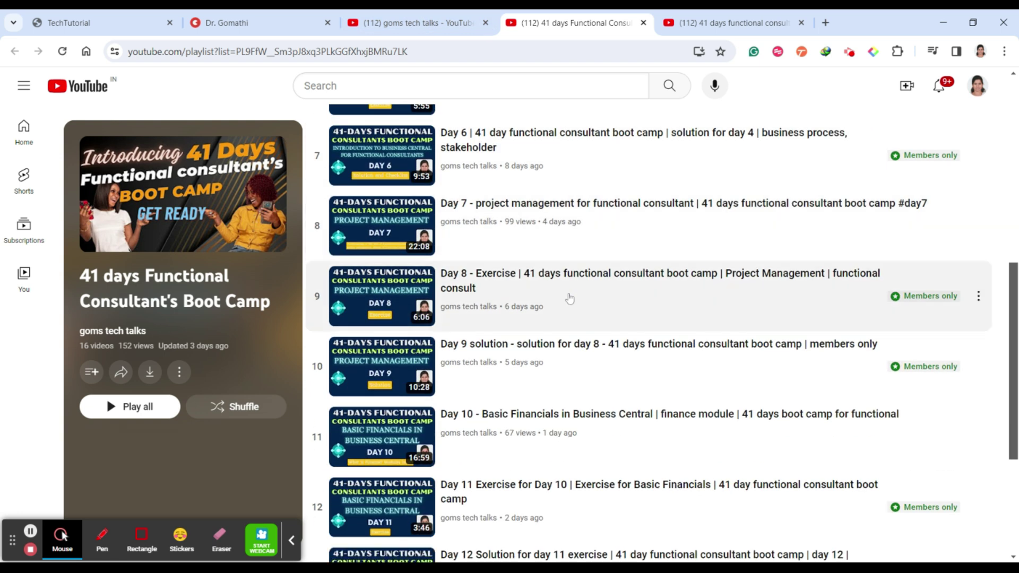
{"action": "scroll", "coordinate": [569, 297], "scroll_direction": "down", "scroll_amount": 3}
{"action": "scroll", "coordinate": [569, 299], "scroll_direction": "up", "scroll_amount": 1}
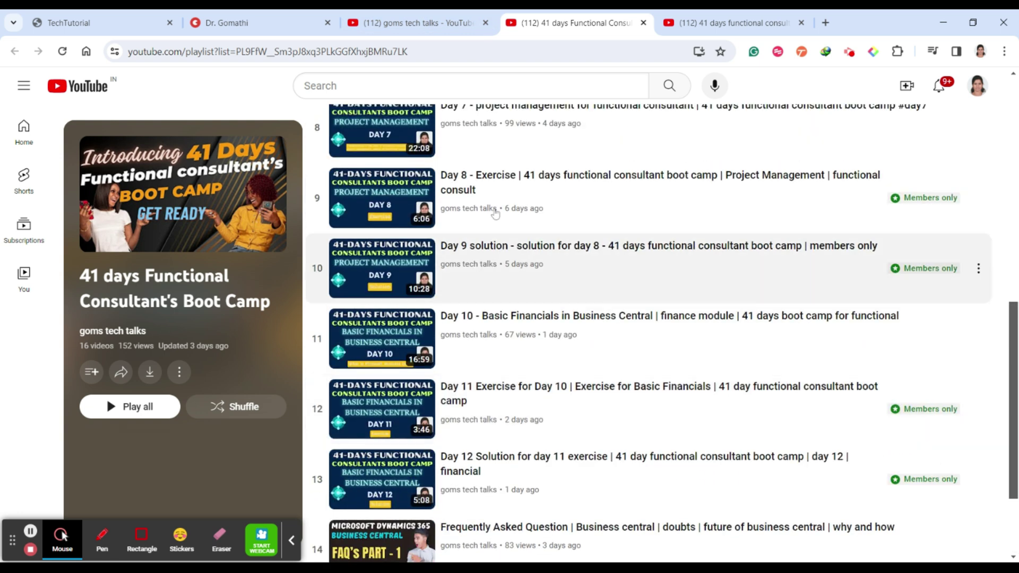
{"action": "scroll", "coordinate": [703, 426], "scroll_direction": "down", "scroll_amount": 3}
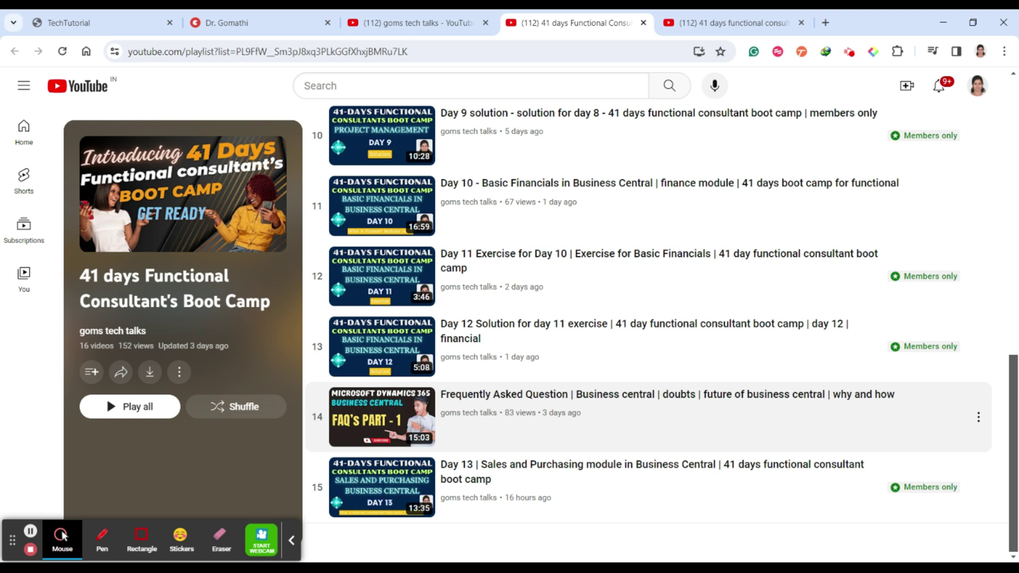
Return to the TechTutorial Instamojo shop page with Ctrl+Shift+Tab
{"action": "key", "text": "ctrl+shift+Tab"}
{"action": "key", "text": "ctrl+shift+Tab"}
{"action": "key", "text": "ctrl+shift+Tab"}
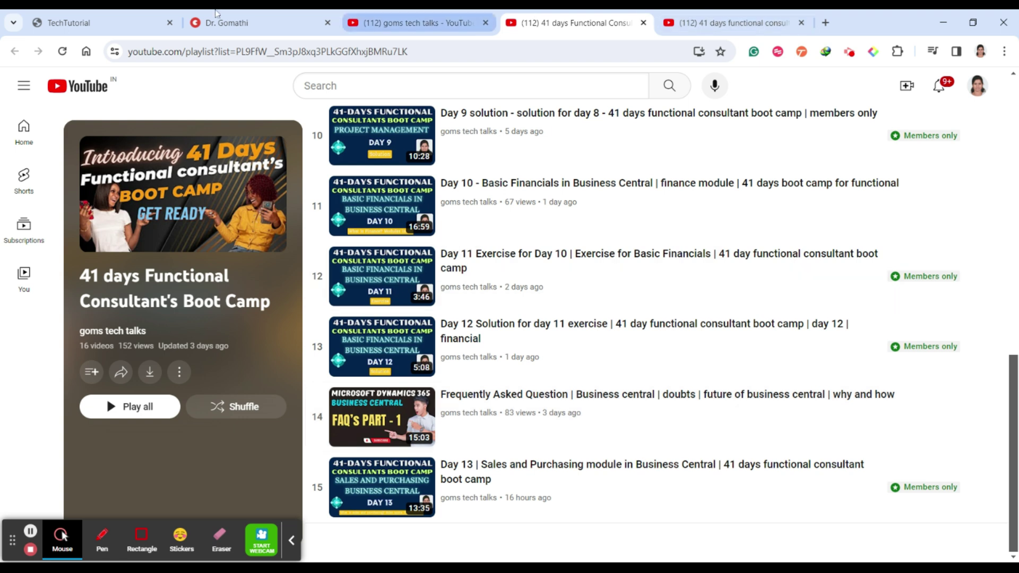
{"action": "scroll", "coordinate": [675, 382], "scroll_direction": "up", "scroll_amount": 8}
{"action": "scroll", "coordinate": [674, 381], "scroll_direction": "down", "scroll_amount": 3}
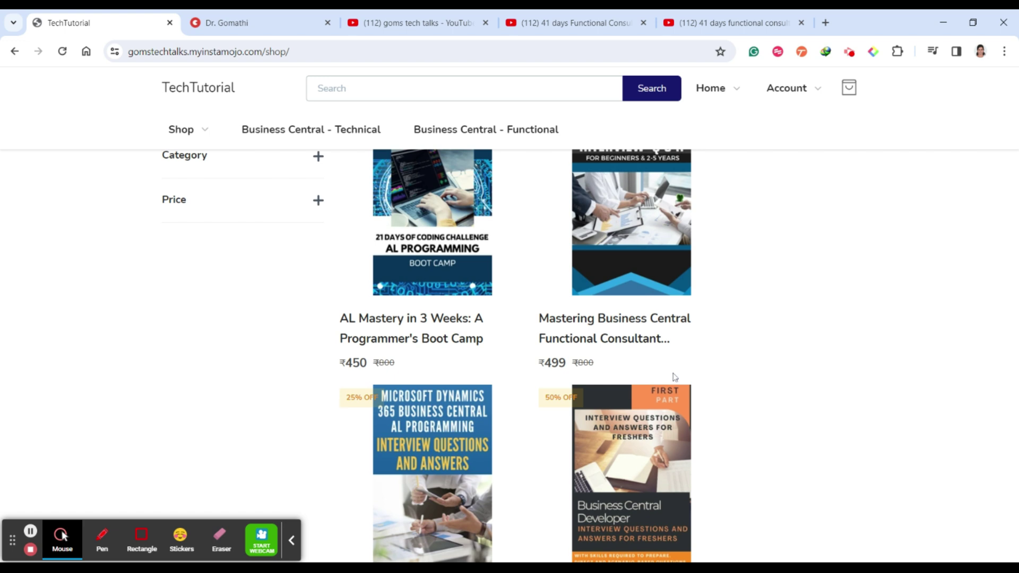
Switch from the shop to the CRONUS USA, Inc. Business Central home page
{"action": "scroll", "coordinate": [471, 332], "scroll_direction": "up", "scroll_amount": 3}
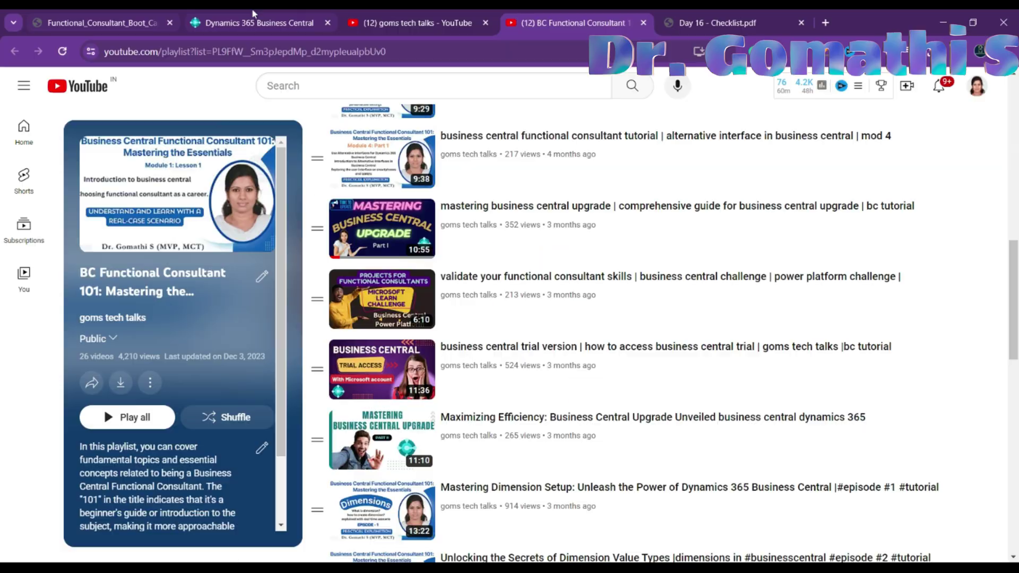
{"action": "left_click", "coordinate": [253, 15]}
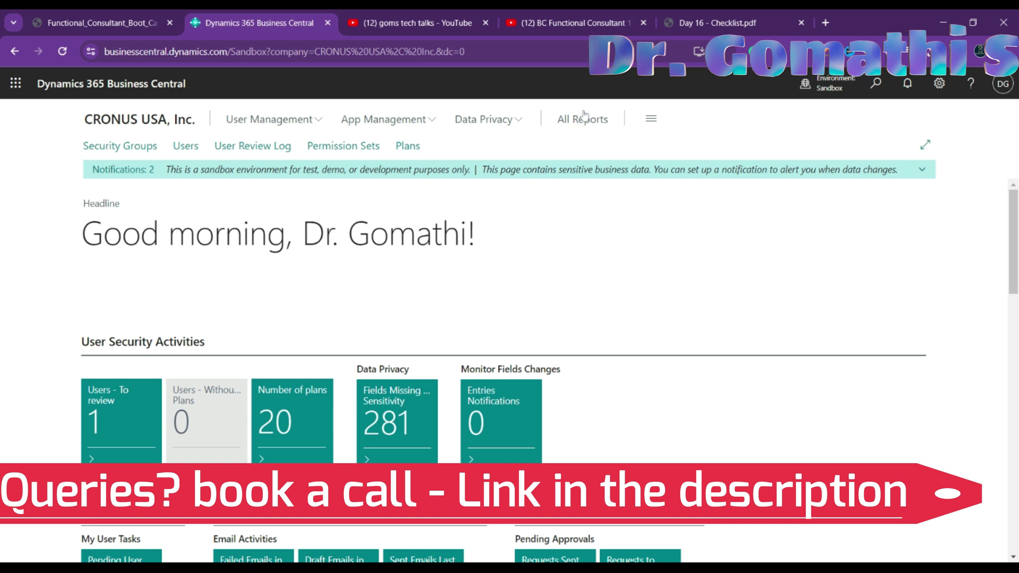
Search Tell Me for 'item' and open the Items list page
{"action": "left_click", "coordinate": [875, 95]}
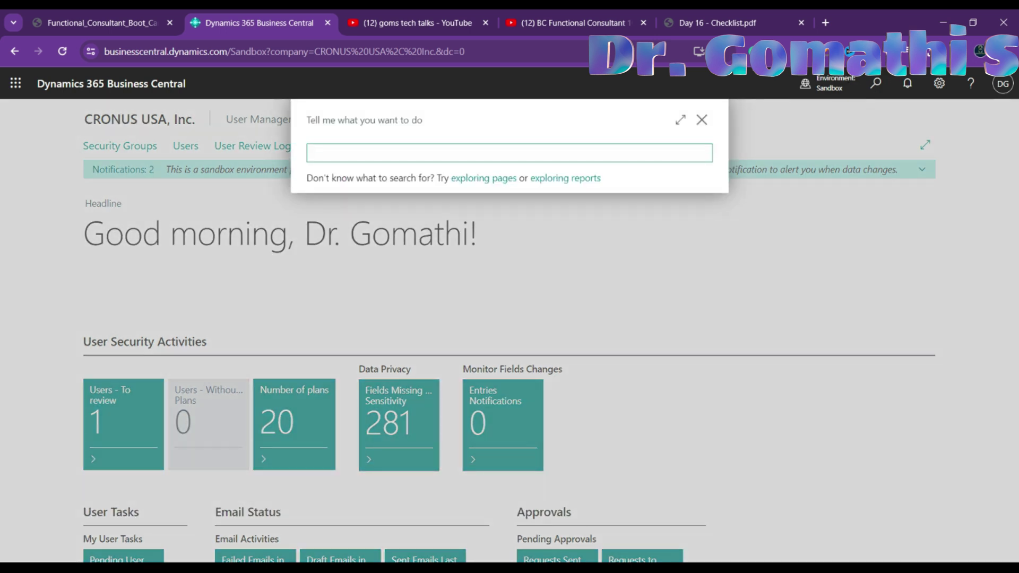
{"action": "type", "text": "item"}
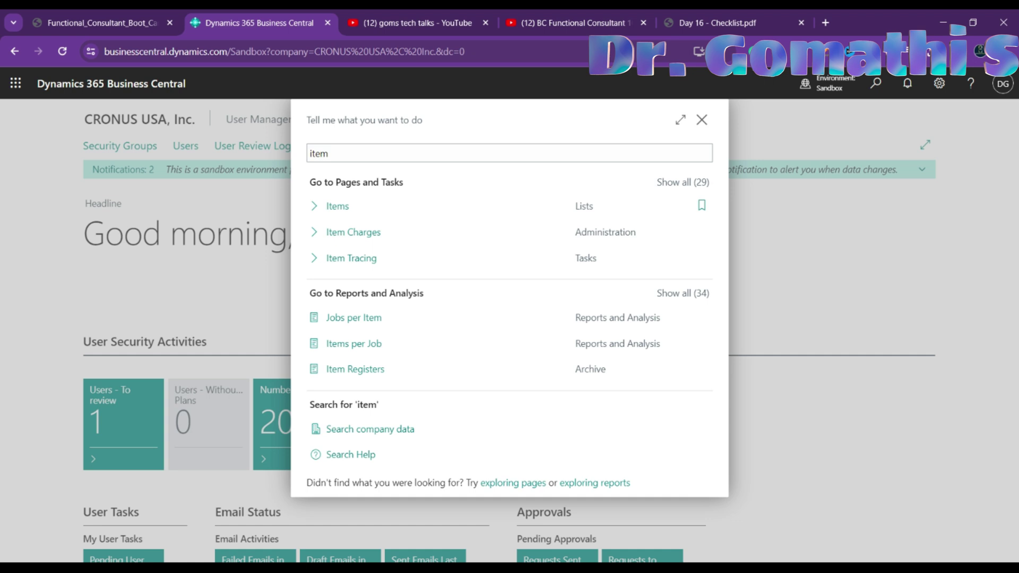
{"action": "left_click", "coordinate": [372, 212]}
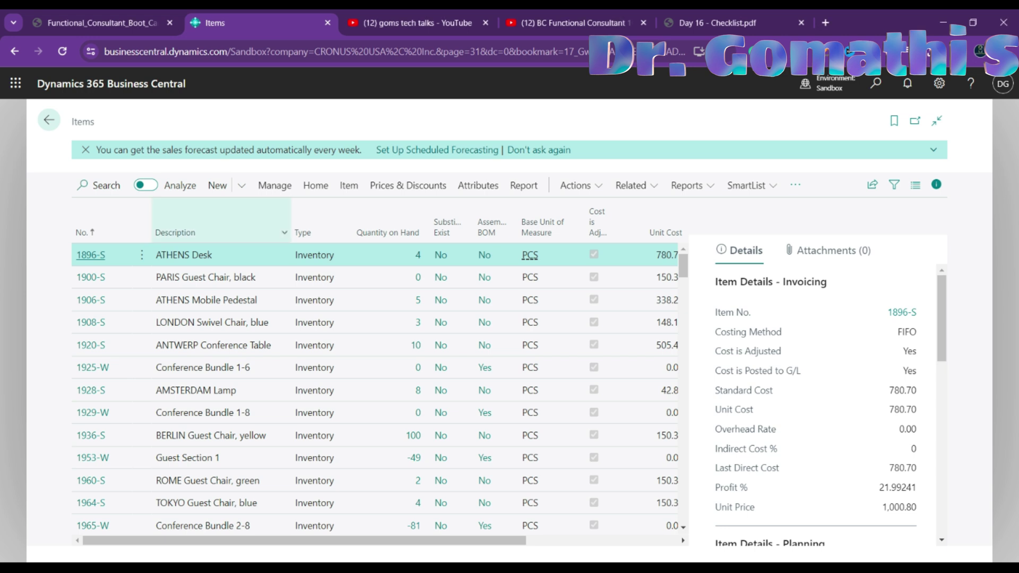
Create new item card 1000 from the ITEM template
{"action": "left_click", "coordinate": [216, 188]}
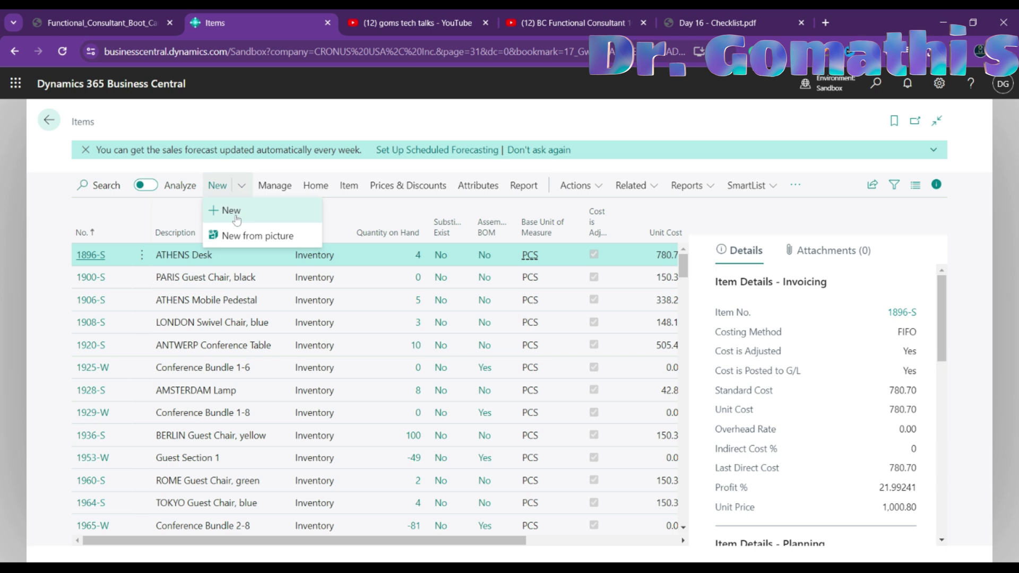
{"action": "key", "text": "Escape"}
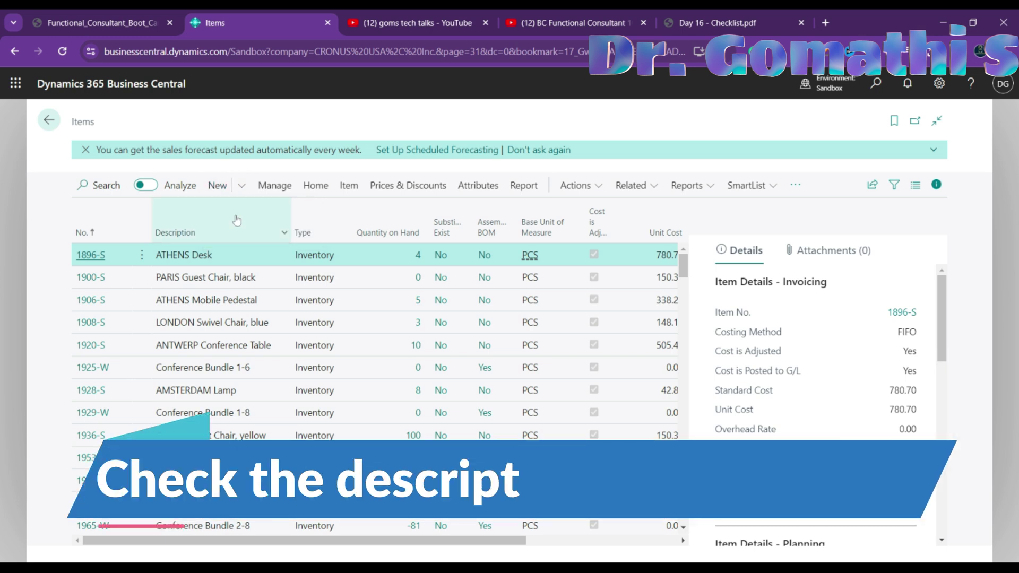
{"action": "mouse_move", "coordinate": [237, 220]}
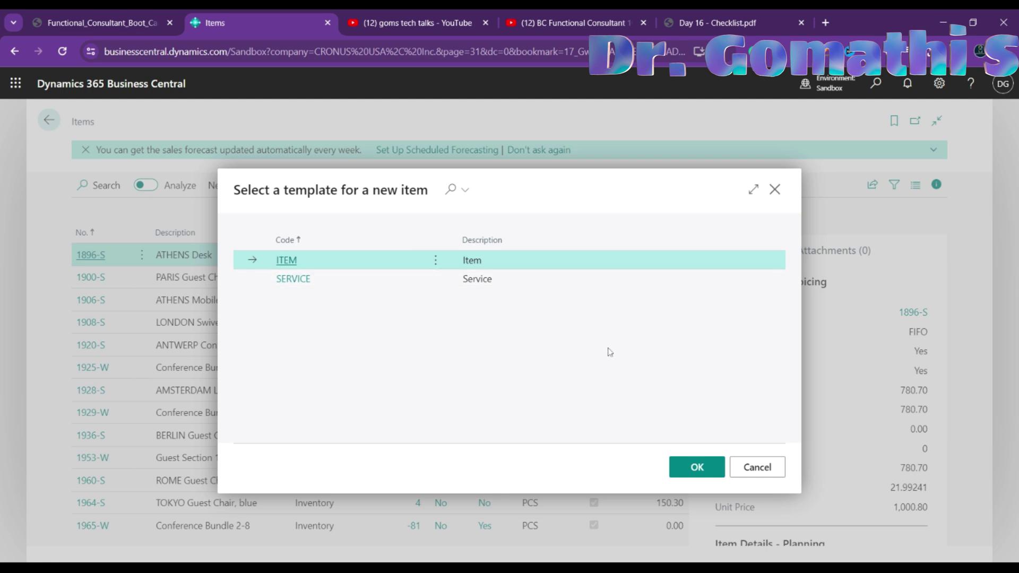
{"action": "double_click", "coordinate": [538, 262]}
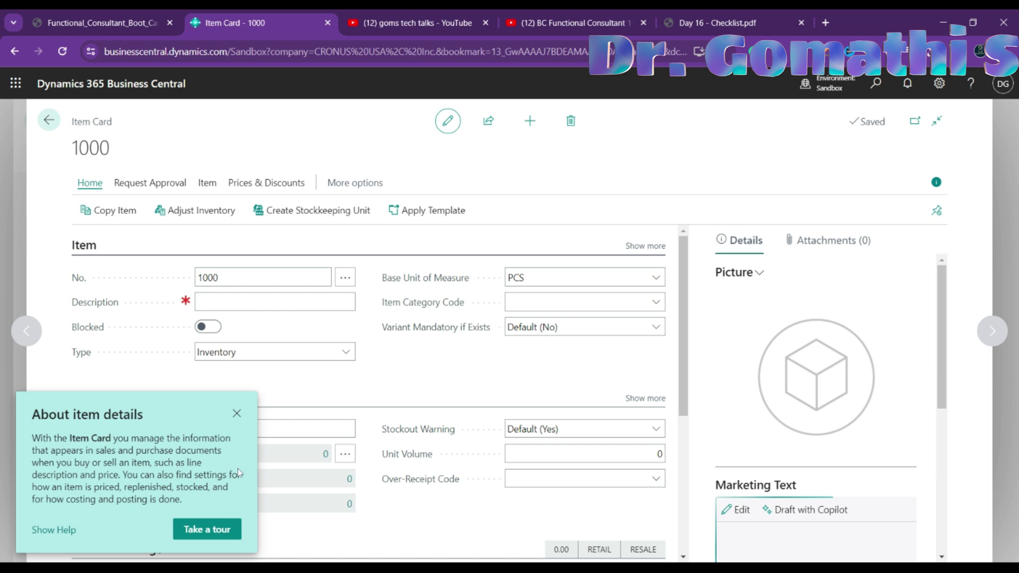
Dismiss the item tip and show all fields of the Item FastTab
{"action": "left_click", "coordinate": [237, 413]}
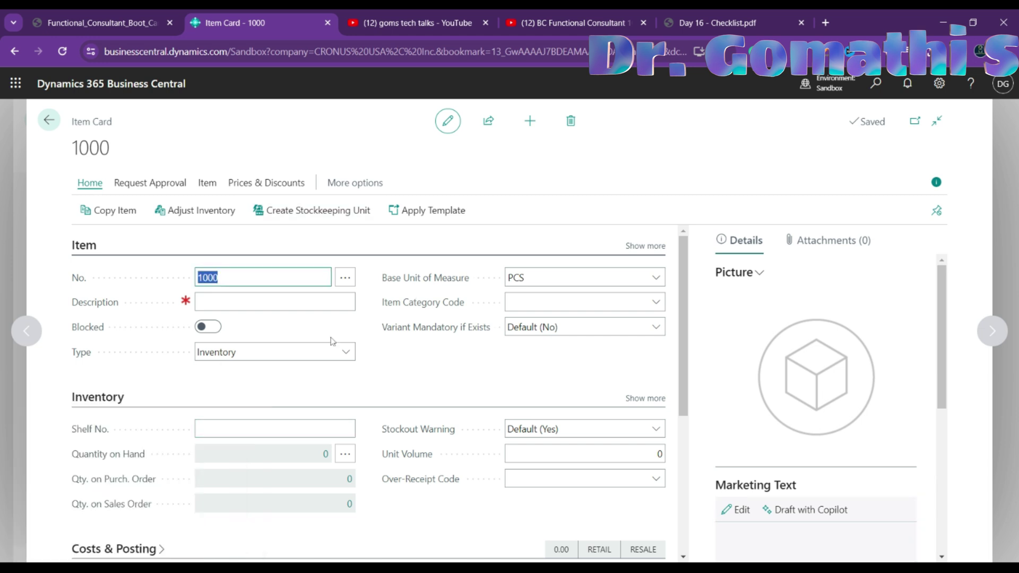
{"action": "left_click_drag", "start_coordinate": [621, 248], "coordinate": [646, 337]}
{"action": "scroll", "coordinate": [86, 304], "scroll_direction": "down", "scroll_amount": 3}
{"action": "left_click_drag", "start_coordinate": [69, 273], "coordinate": [483, 392]}
{"action": "scroll", "coordinate": [436, 372], "scroll_direction": "up", "scroll_amount": 3}
{"action": "left_click", "coordinate": [437, 371]}
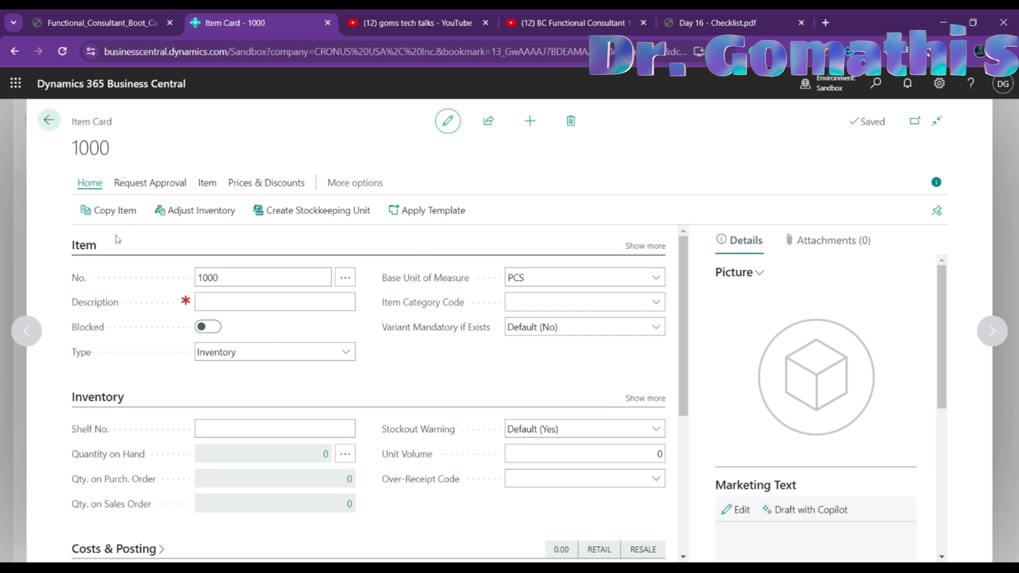
{"action": "left_click", "coordinate": [636, 246]}
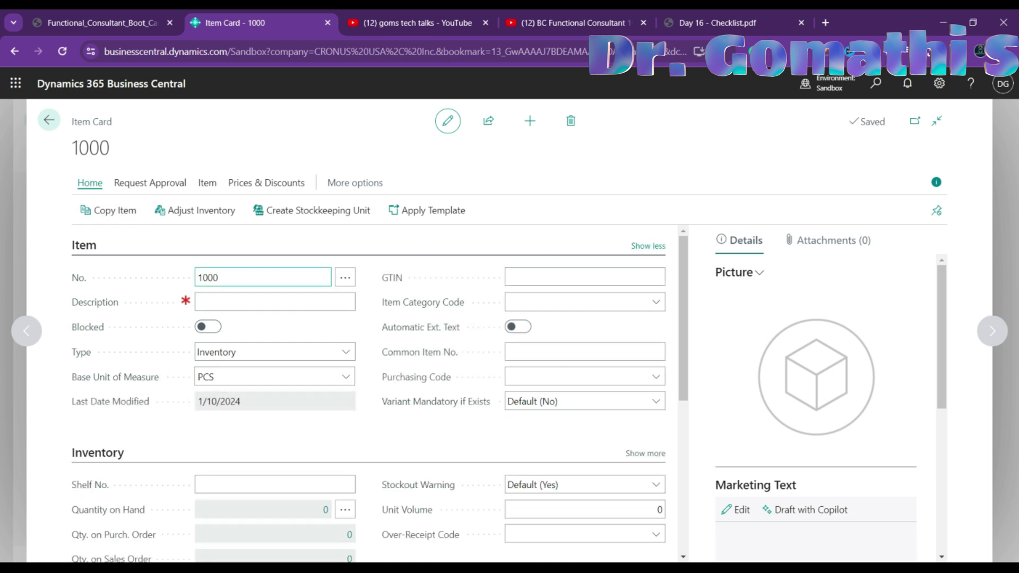
Enter 'Chair' as item 1000's description
{"action": "left_click", "coordinate": [210, 277]}
{"action": "left_click", "coordinate": [218, 277]}
{"action": "left_click", "coordinate": [199, 302]}
{"action": "type", "text": "Chain"}
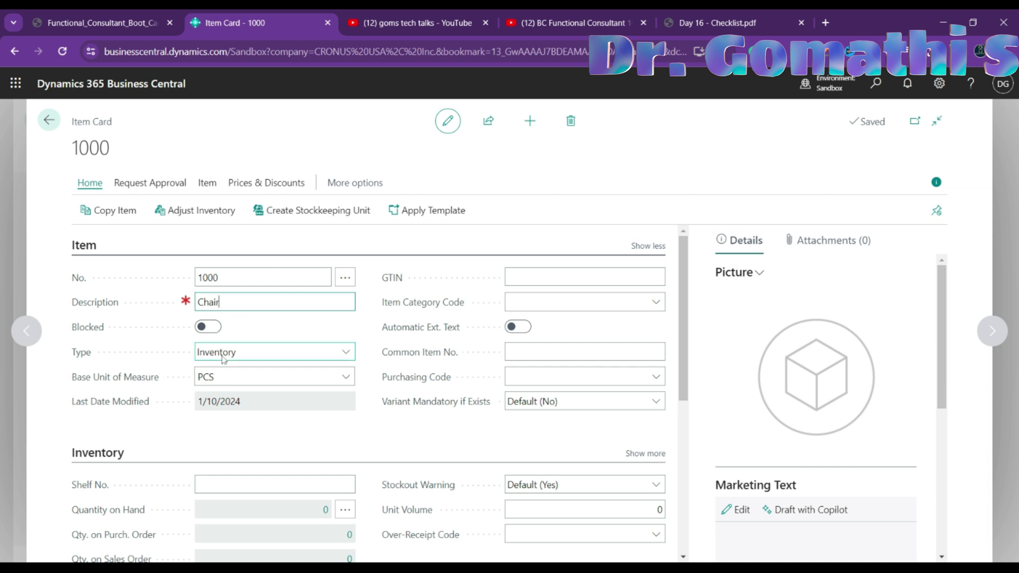
{"action": "left_click", "coordinate": [334, 353]}
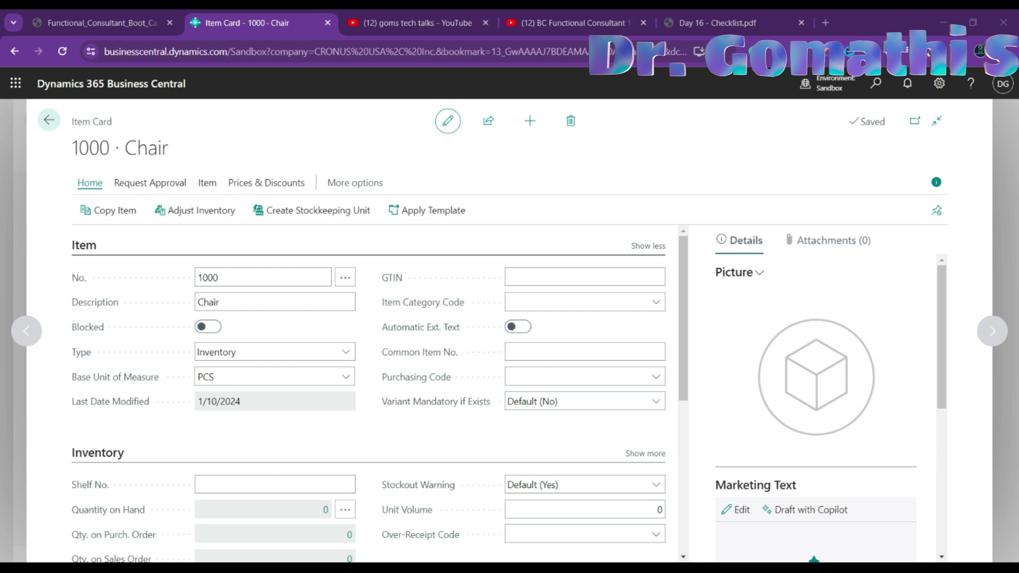
Keep PCS as the Chair item's base unit of measure
{"action": "key", "text": "alt+Tab"}
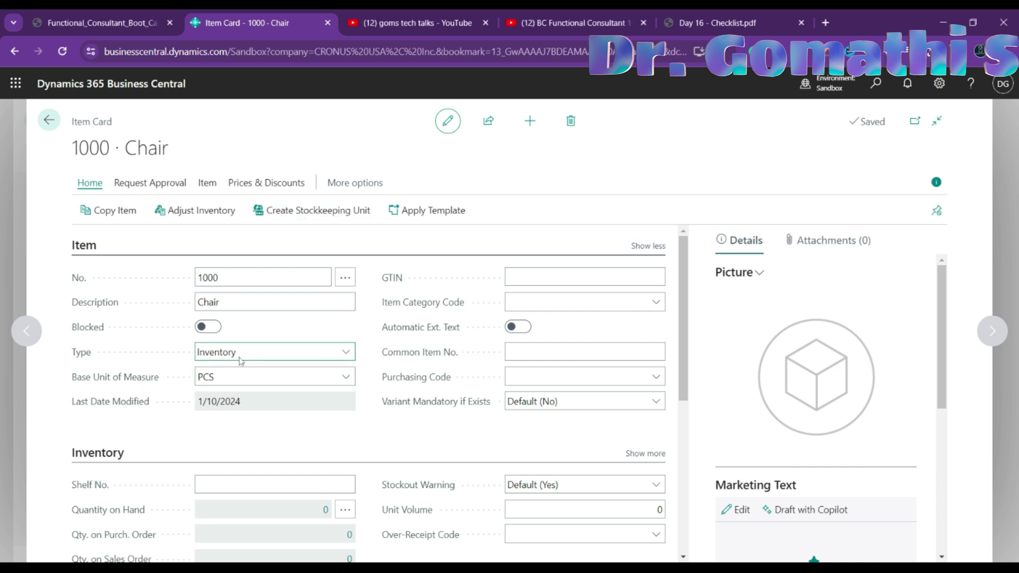
{"action": "left_click", "coordinate": [344, 383]}
{"action": "left_click", "coordinate": [345, 377]}
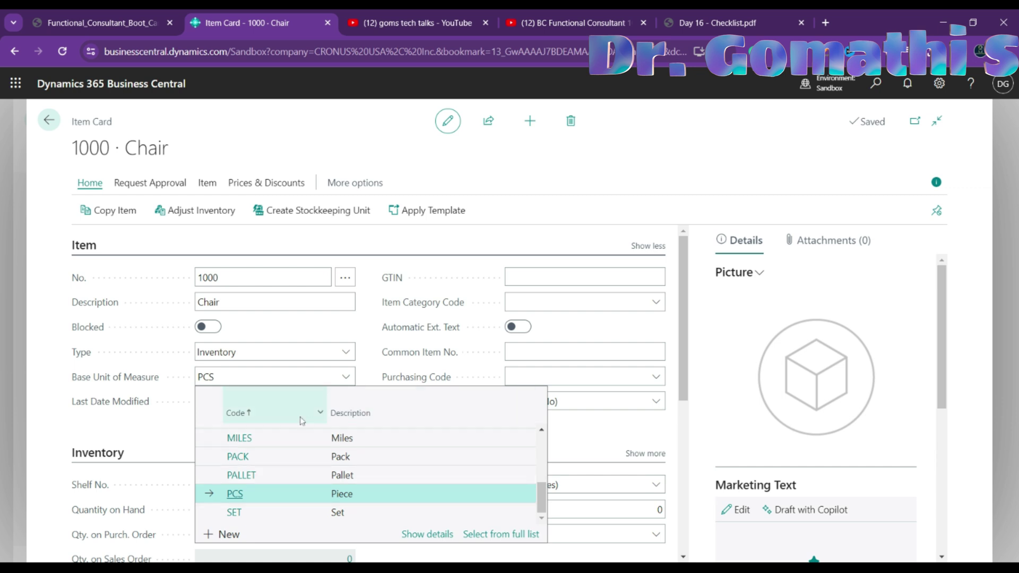
{"action": "left_click", "coordinate": [396, 340]}
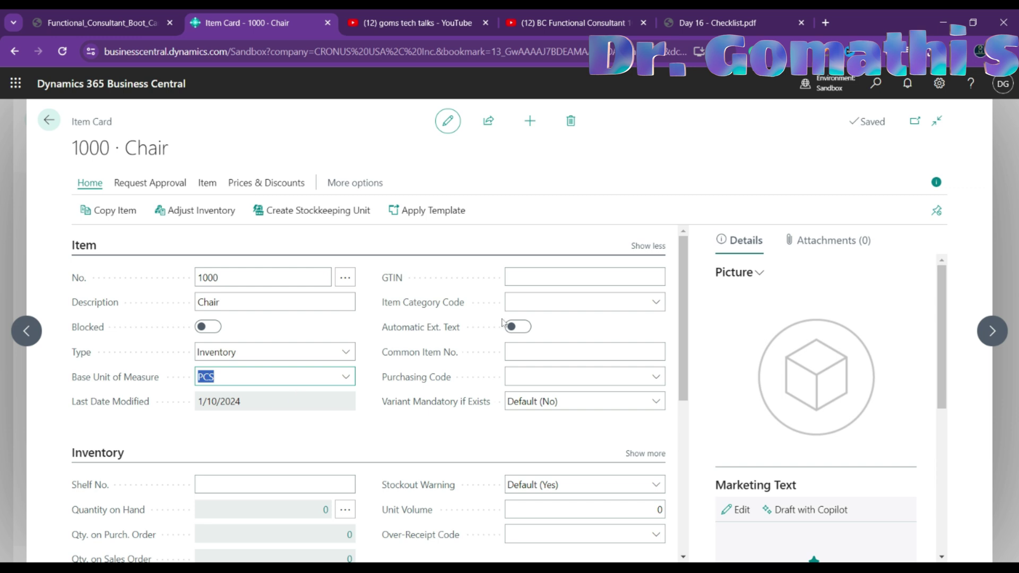
{"action": "left_click", "coordinate": [584, 276]}
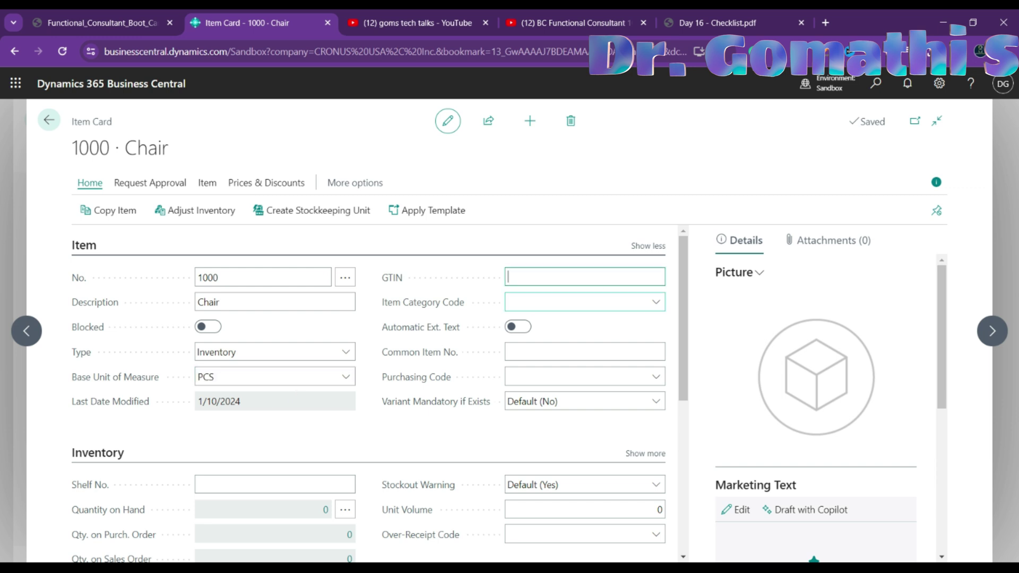
Set the item category code to FURNITURE
{"action": "left_click", "coordinate": [656, 310]}
{"action": "left_click", "coordinate": [656, 310]}
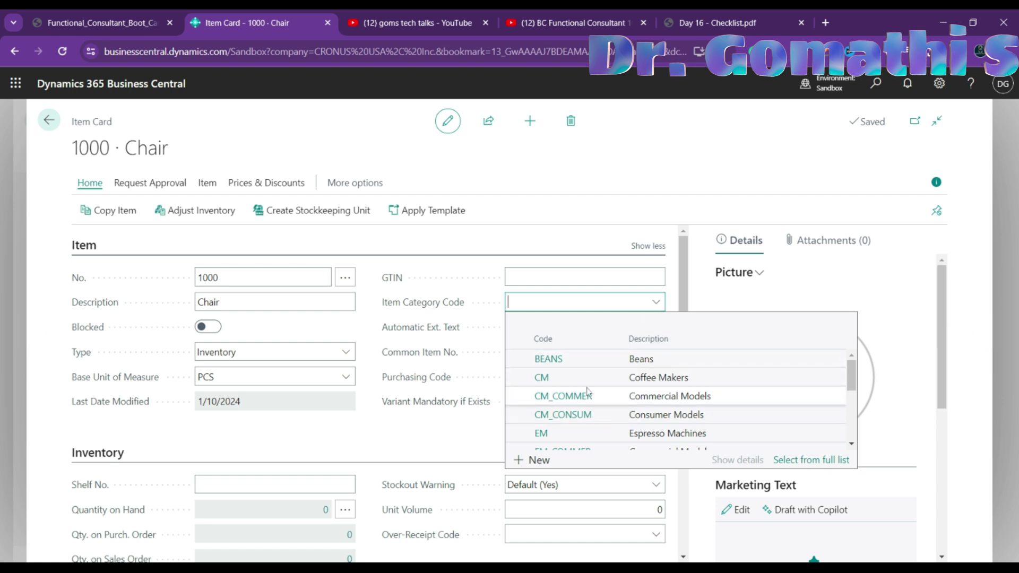
{"action": "scroll", "coordinate": [588, 393], "scroll_direction": "down", "scroll_amount": 2}
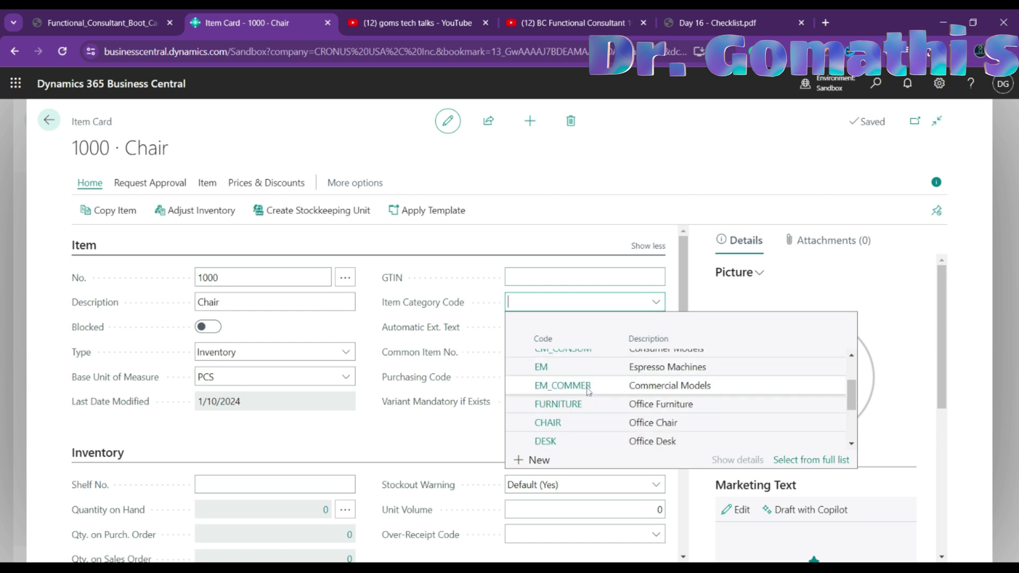
{"action": "left_click", "coordinate": [566, 406]}
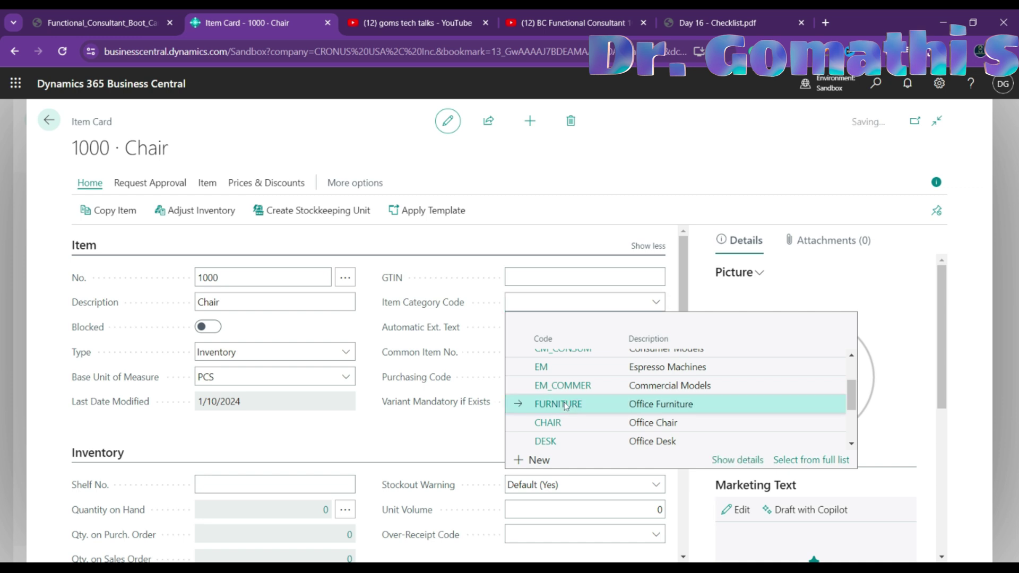
{"action": "left_click", "coordinate": [660, 310]}
{"action": "left_click", "coordinate": [573, 200]}
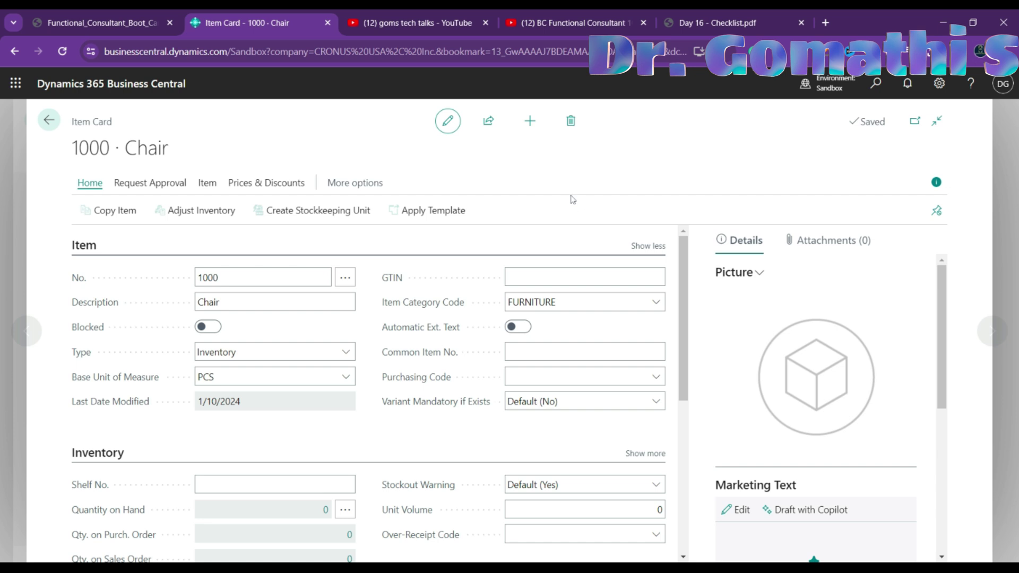
Turn on Automatic Ext. Text and review the purchasing and stockout fields
{"action": "left_click", "coordinate": [434, 326]}
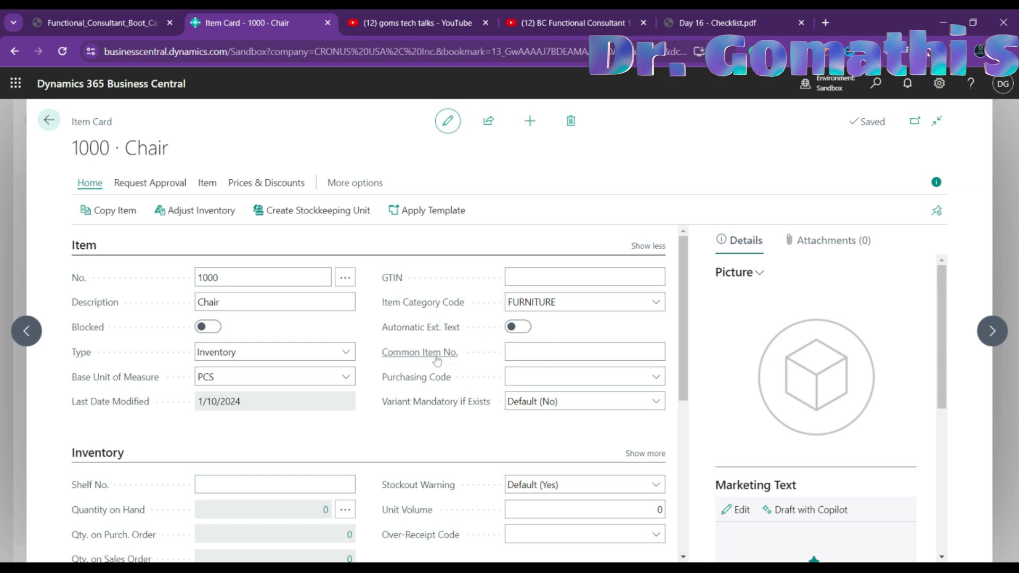
{"action": "left_click", "coordinate": [513, 327]}
{"action": "left_click", "coordinate": [586, 352]}
{"action": "scroll", "coordinate": [473, 425], "scroll_direction": "down", "scroll_amount": 1}
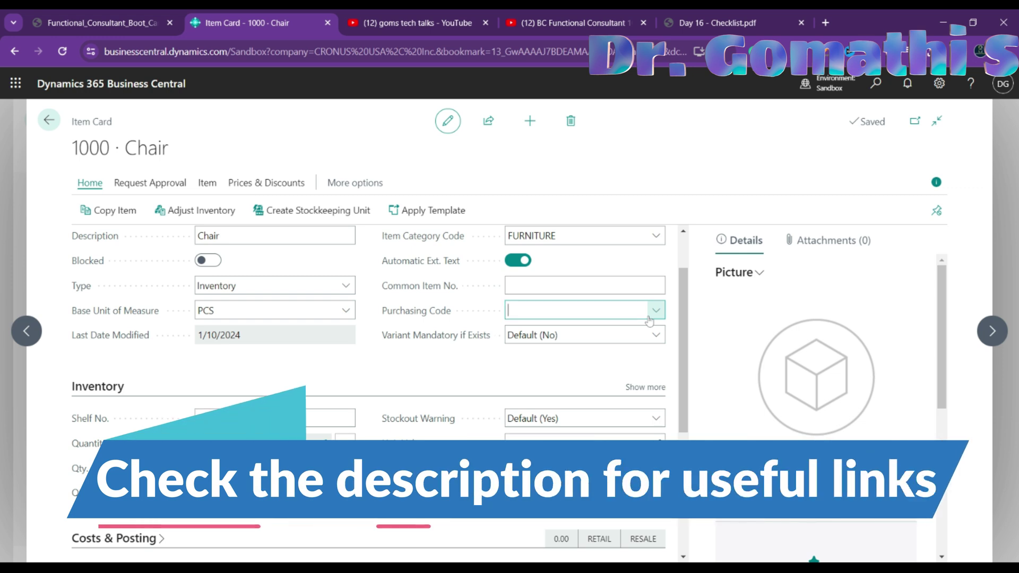
{"action": "left_click", "coordinate": [651, 318]}
{"action": "scroll", "coordinate": [481, 409], "scroll_direction": "down", "scroll_amount": 2}
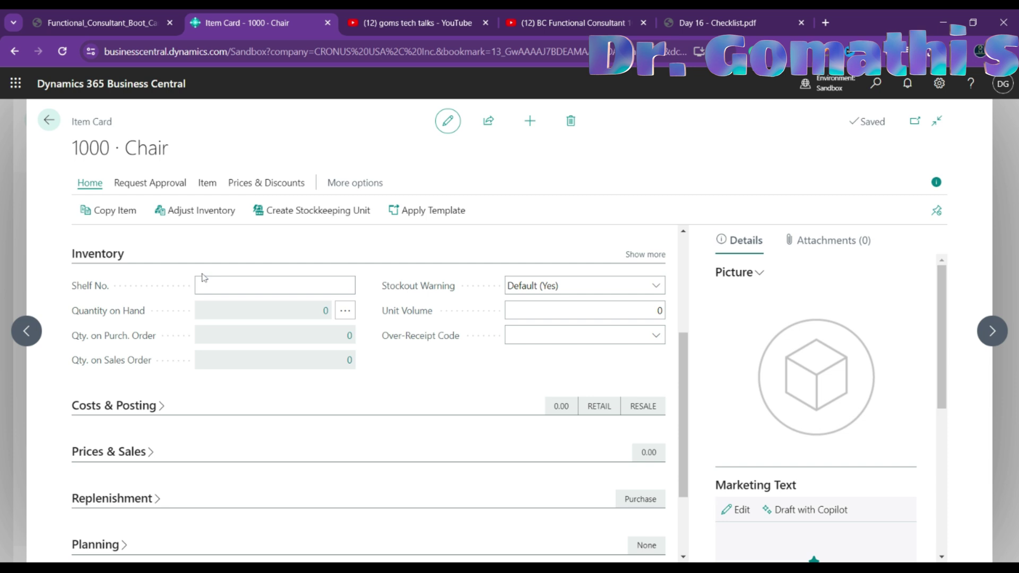
{"action": "left_click", "coordinate": [657, 287]}
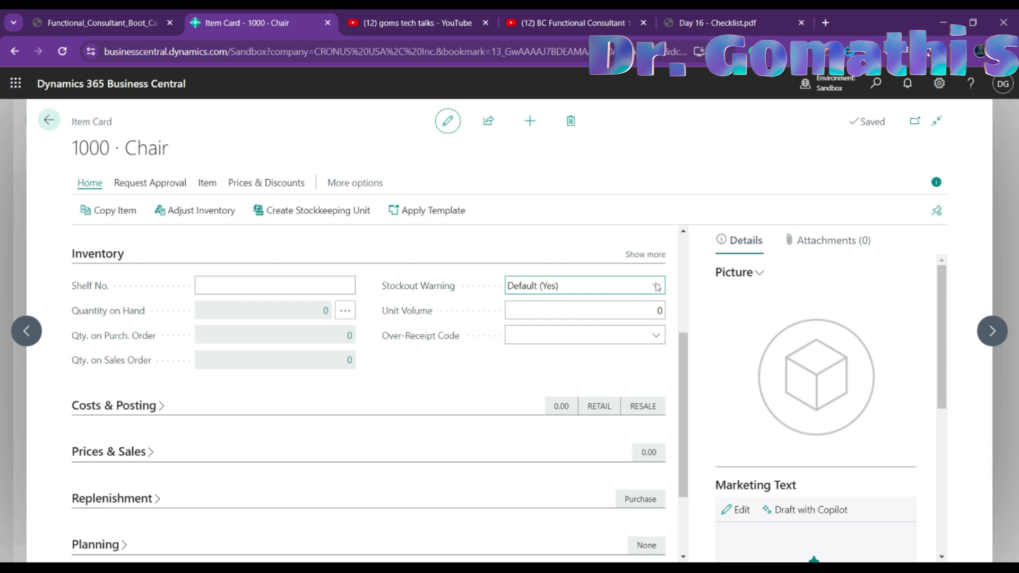
{"action": "key", "text": "Tab"}
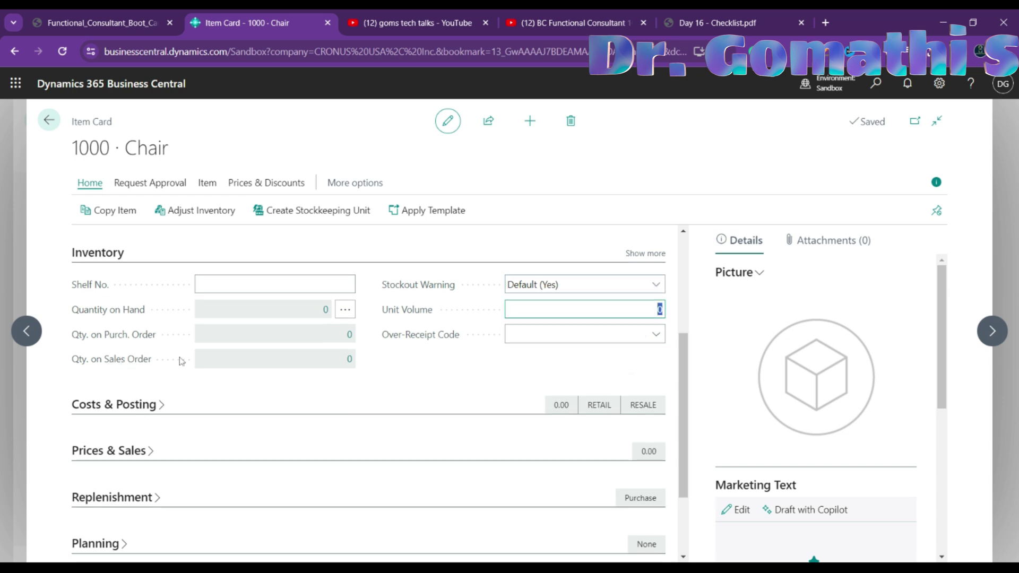
Show all Costs & Posting fields, expand Prices & Sales, and select the unit price
{"action": "scroll", "coordinate": [240, 278], "scroll_direction": "down", "scroll_amount": 2}
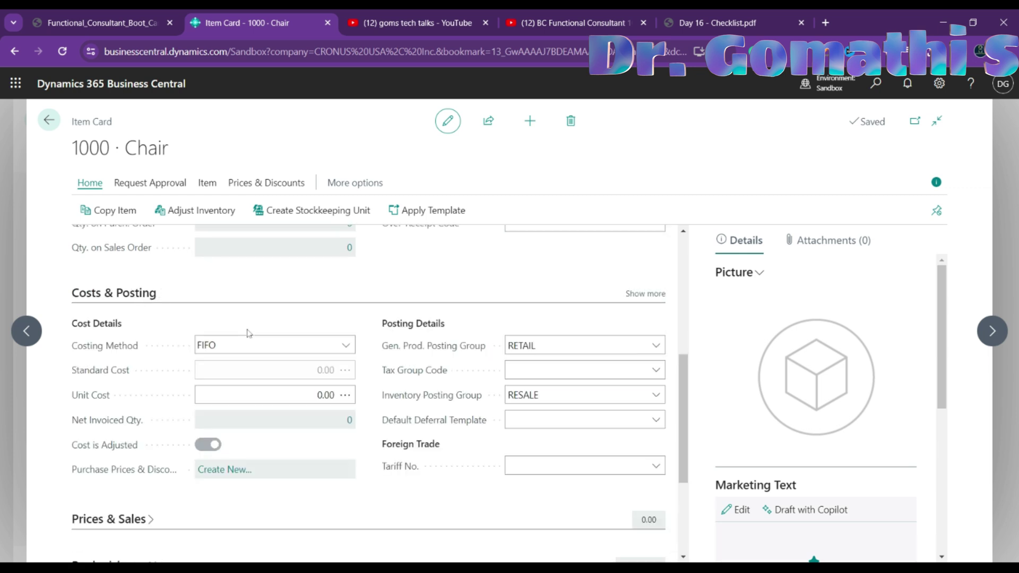
{"action": "left_click", "coordinate": [645, 295]}
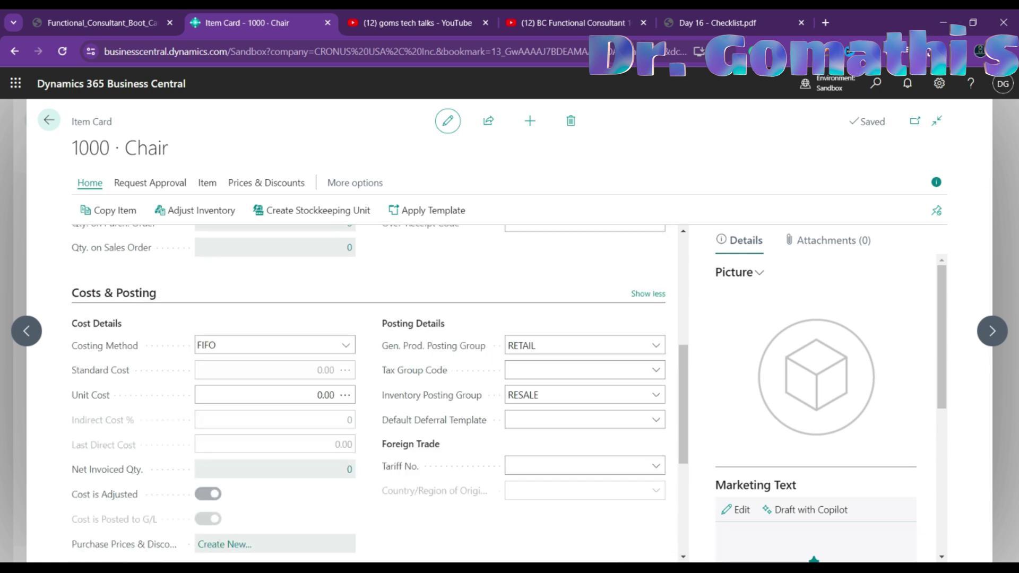
{"action": "scroll", "coordinate": [118, 393], "scroll_direction": "down", "scroll_amount": 5}
{"action": "left_click", "coordinate": [94, 349]}
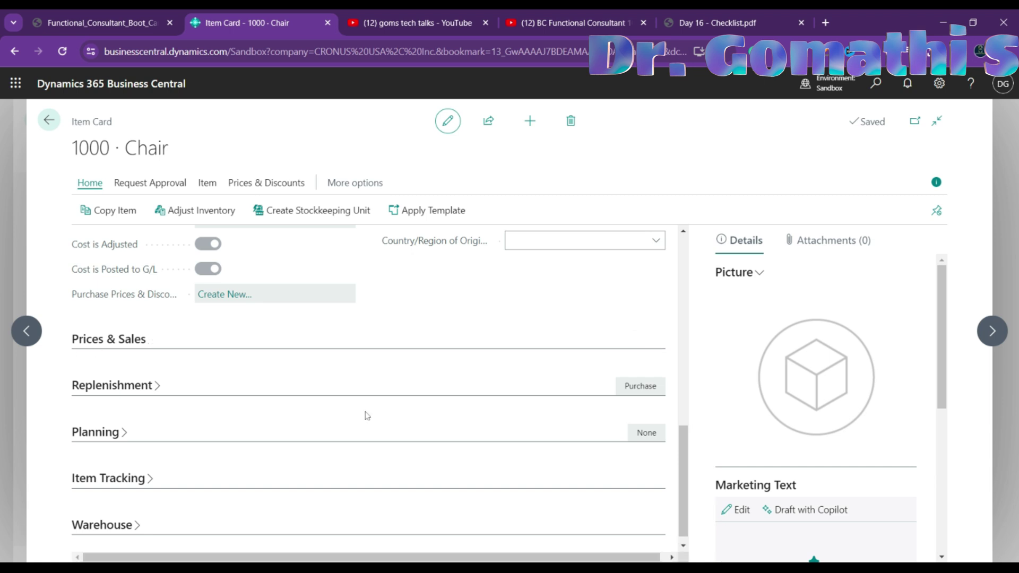
{"action": "left_click", "coordinate": [344, 371]}
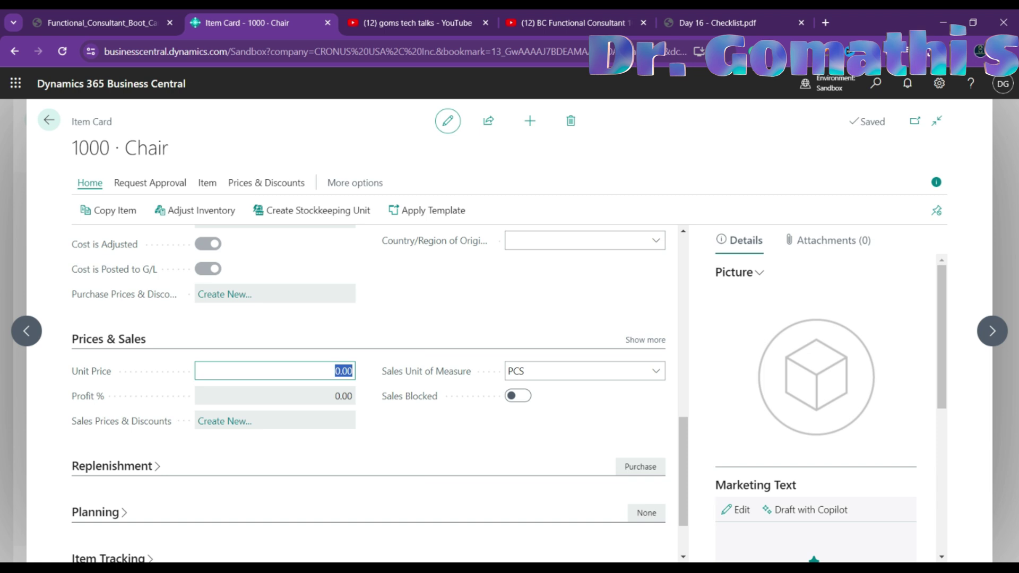
Enter a unit price of 8000, then expand the Replenishment and Planning sections
{"action": "type", "text": "80000"}
{"action": "key", "text": "BackSpace"}
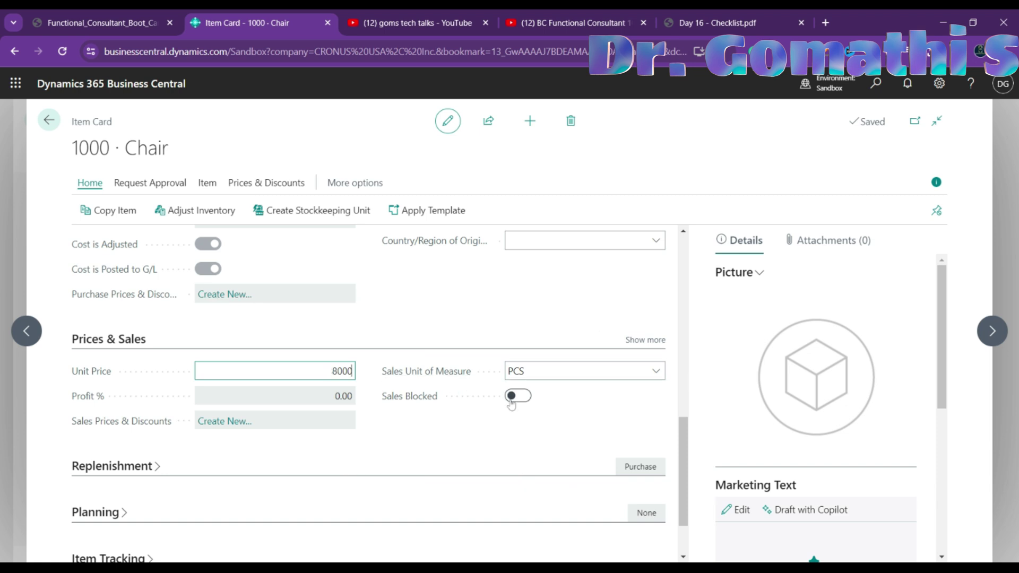
{"action": "scroll", "coordinate": [517, 399], "scroll_direction": "down", "scroll_amount": 2}
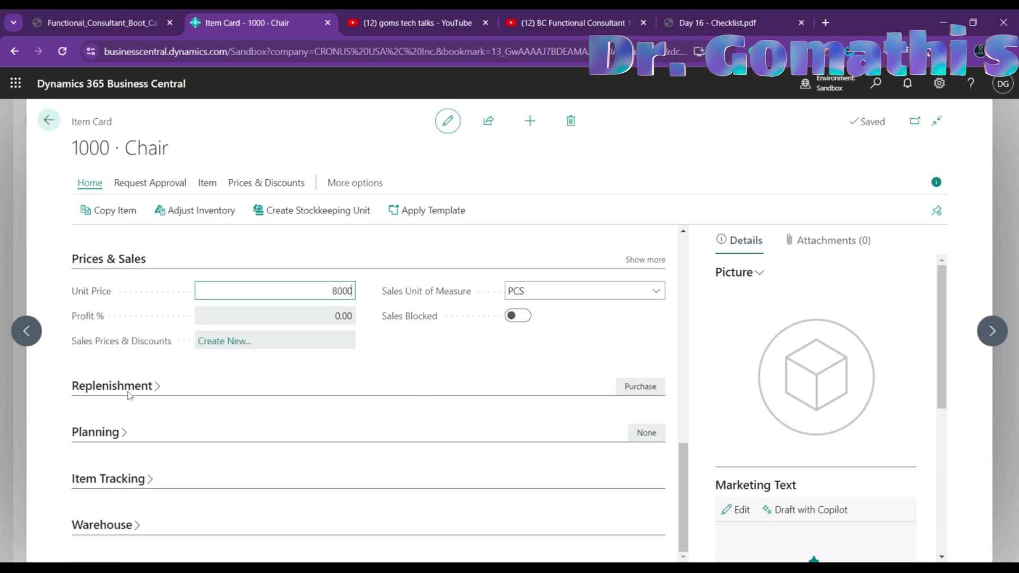
{"action": "left_click", "coordinate": [411, 385]}
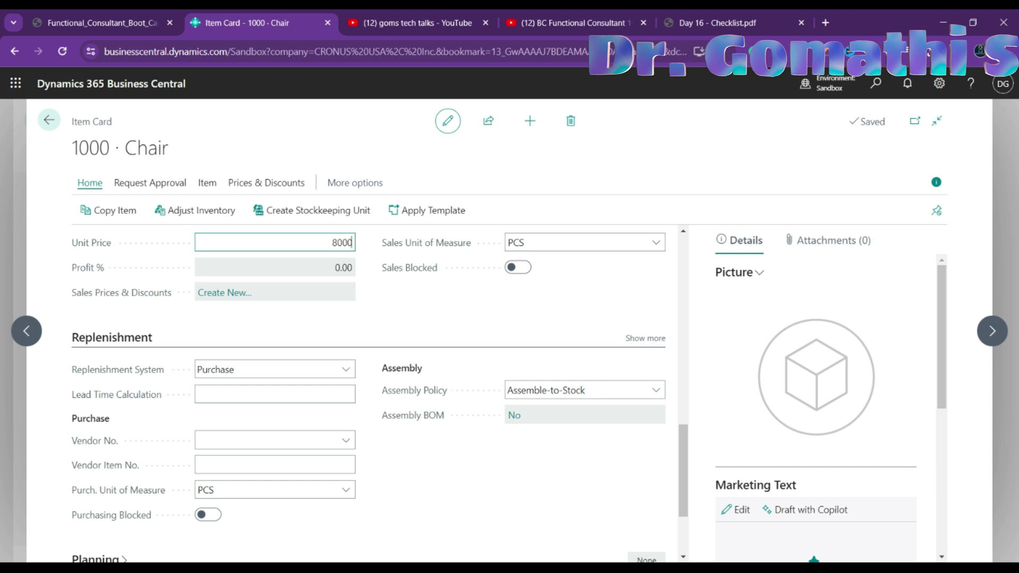
{"action": "scroll", "coordinate": [470, 341], "scroll_direction": "down", "scroll_amount": 2}
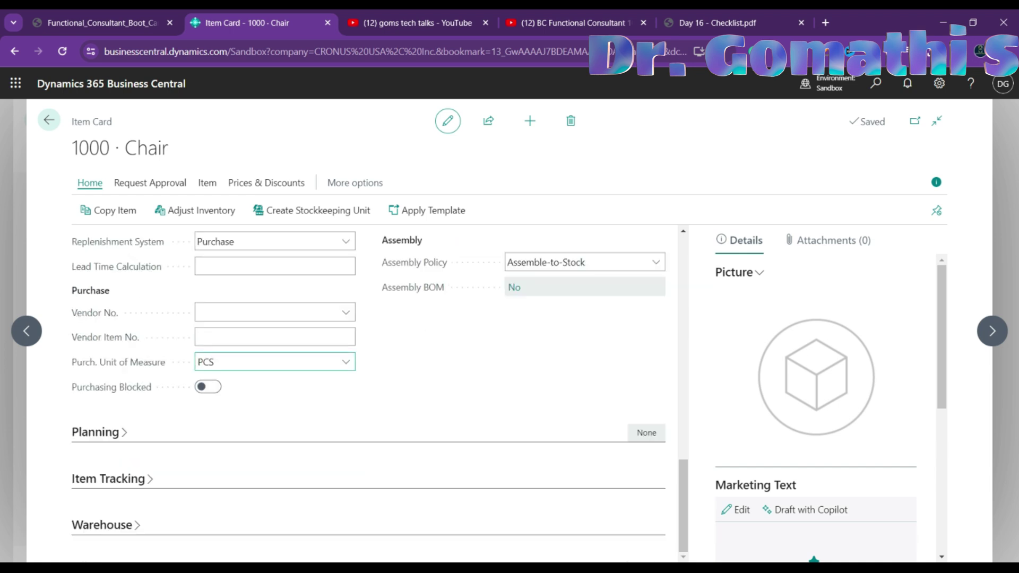
{"action": "left_click", "coordinate": [110, 441]}
{"action": "scroll", "coordinate": [323, 444], "scroll_direction": "down", "scroll_amount": 5}
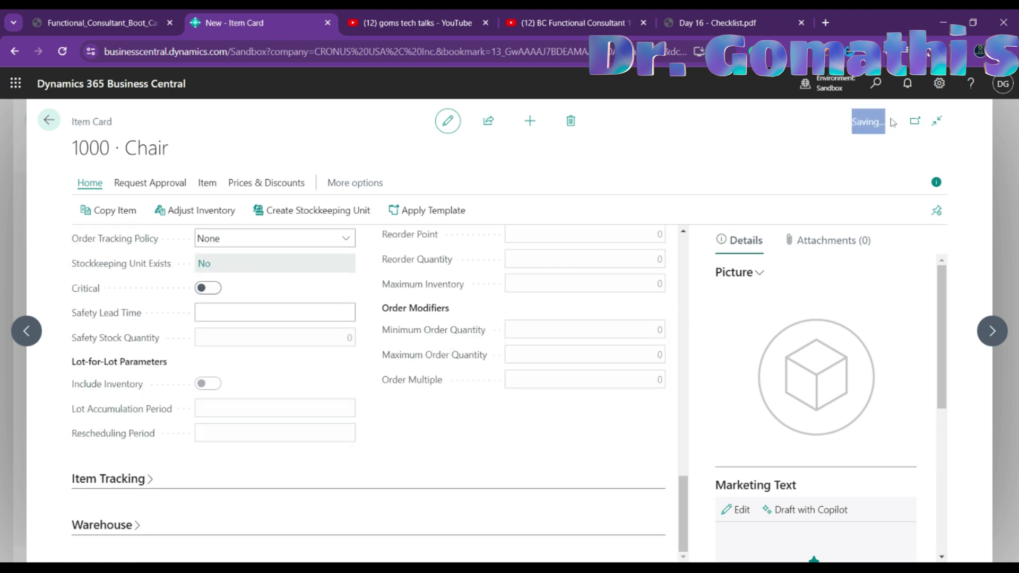
Go back to the Items list and search 'Cha' to show item 1000 Chair
{"action": "left_click", "coordinate": [58, 121]}
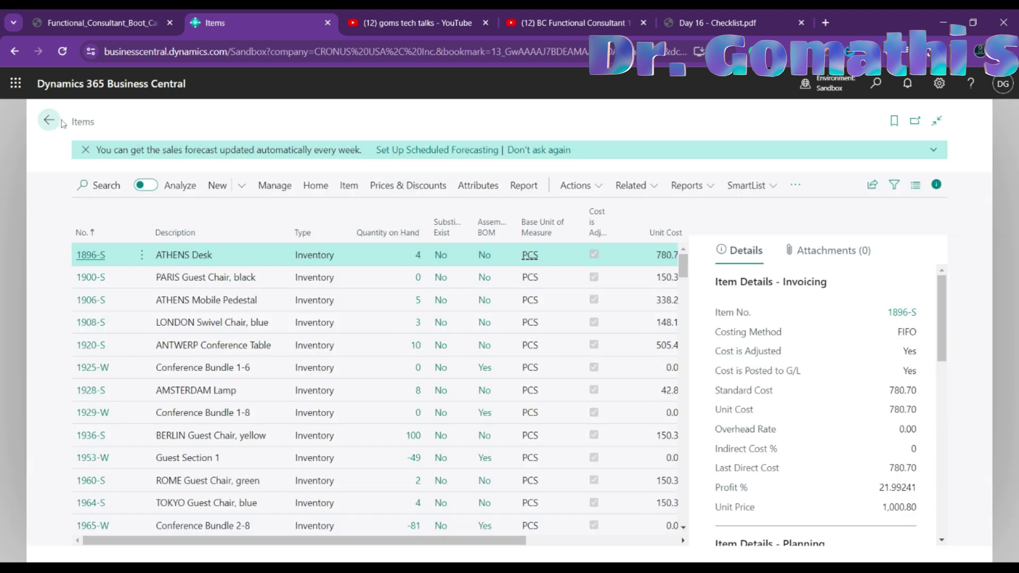
{"action": "scroll", "coordinate": [199, 355], "scroll_direction": "down", "scroll_amount": 5}
{"action": "scroll", "coordinate": [199, 355], "scroll_direction": "down", "scroll_amount": 10}
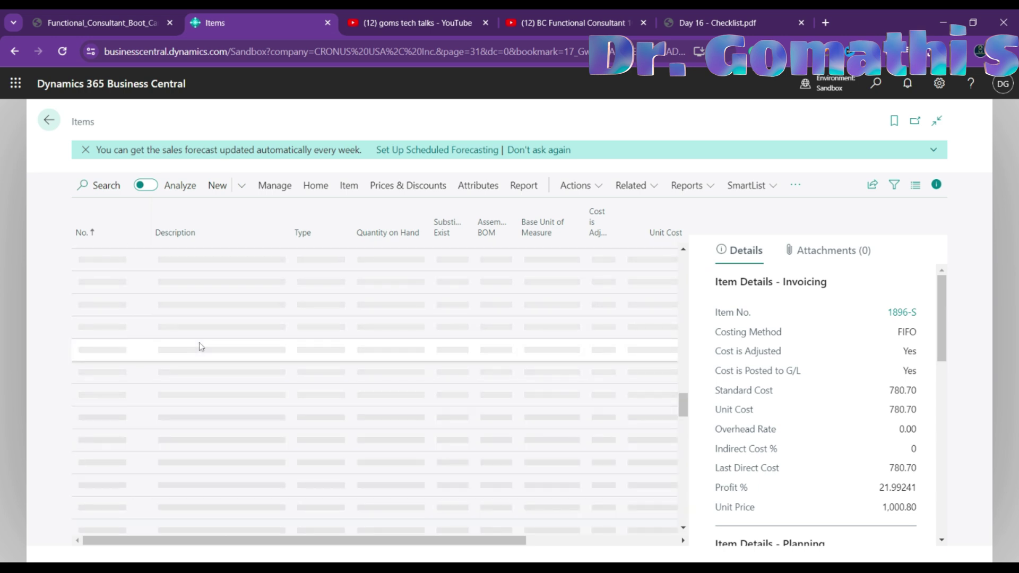
{"action": "scroll", "coordinate": [200, 346], "scroll_direction": "up", "scroll_amount": 5}
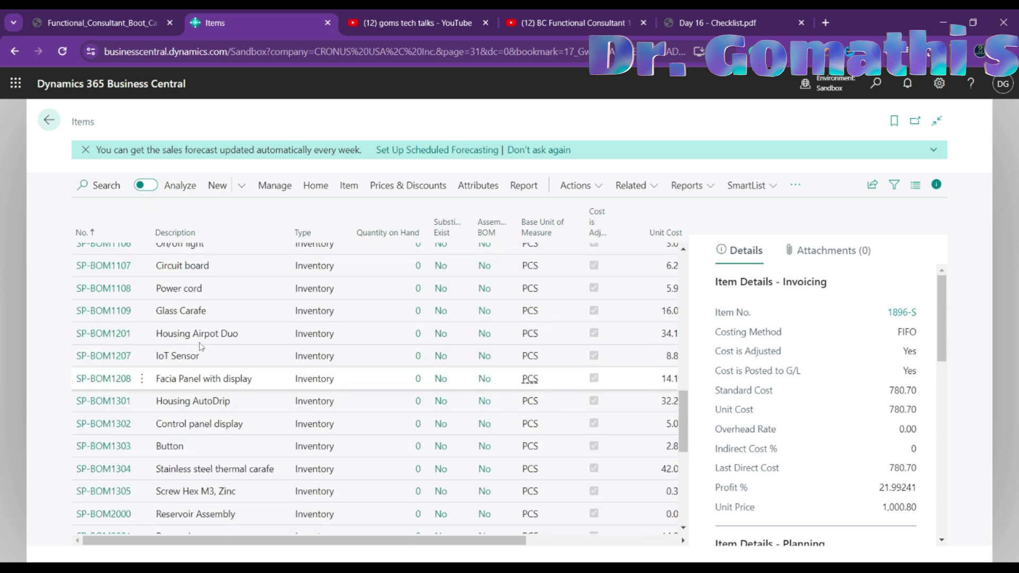
{"action": "scroll", "coordinate": [188, 356], "scroll_direction": "up", "scroll_amount": 5}
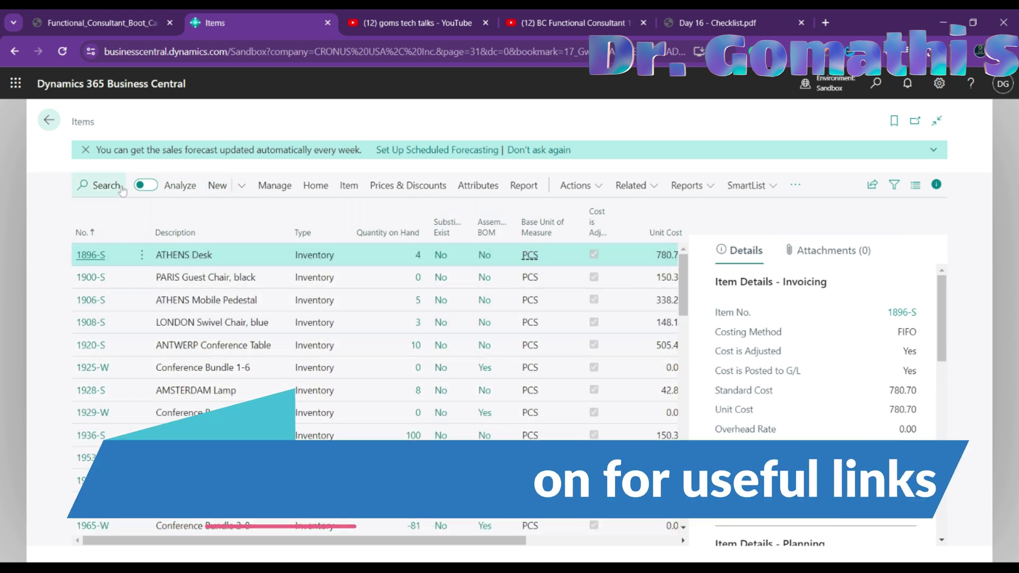
{"action": "left_click", "coordinate": [103, 186]}
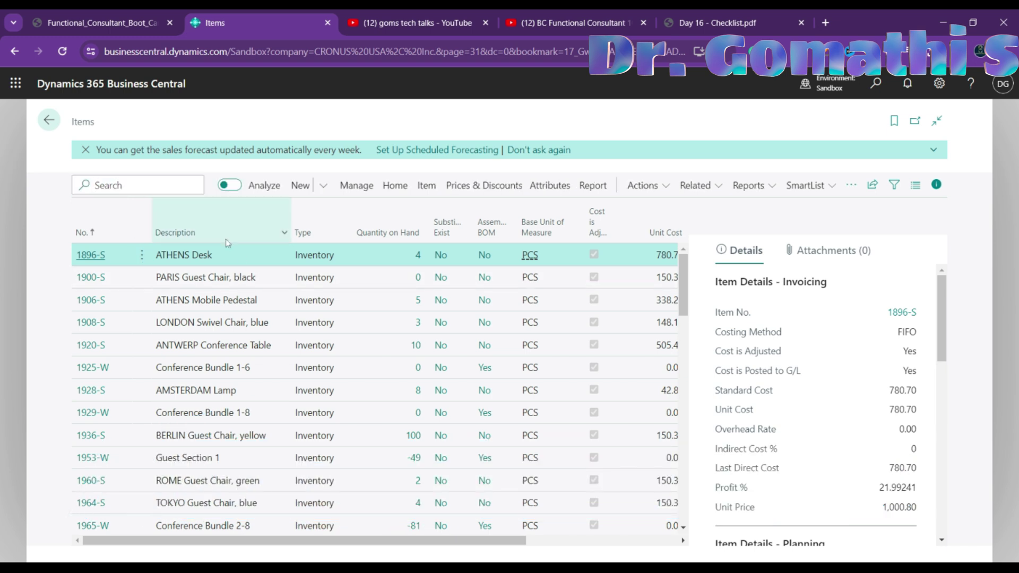
{"action": "type", "text": "Chair"}
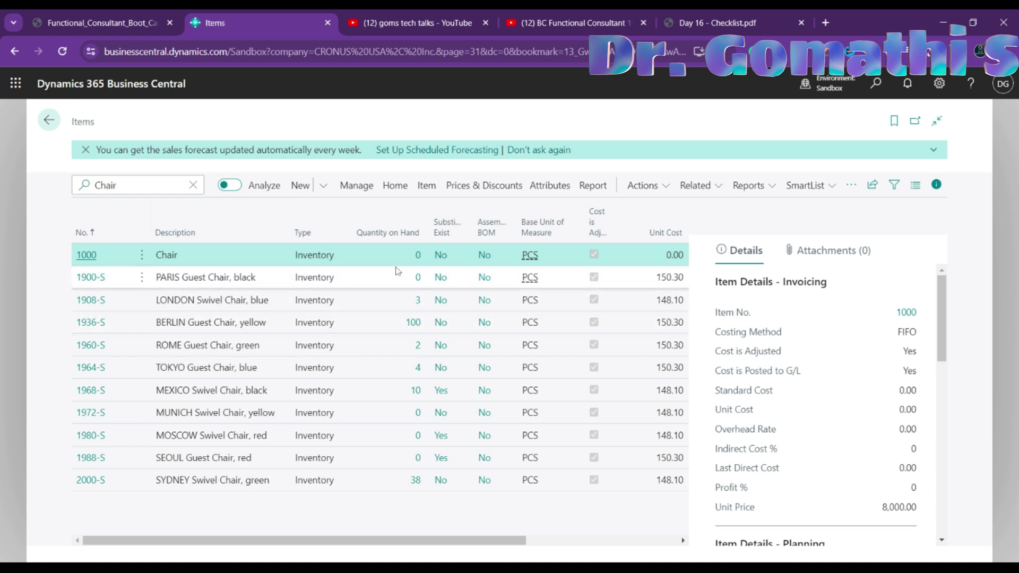
{"action": "left_click", "coordinate": [416, 259]}
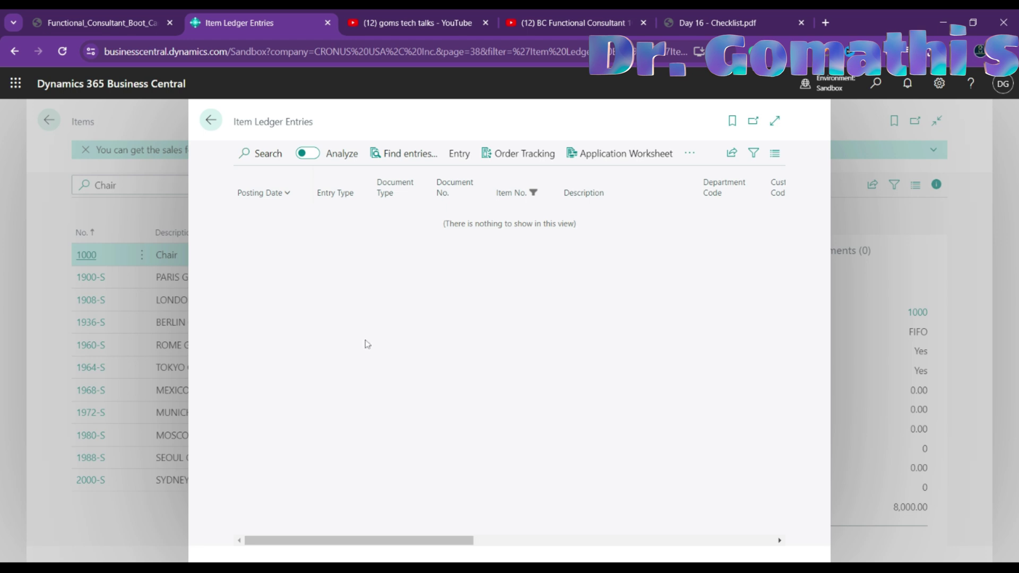
{"action": "left_click", "coordinate": [211, 120]}
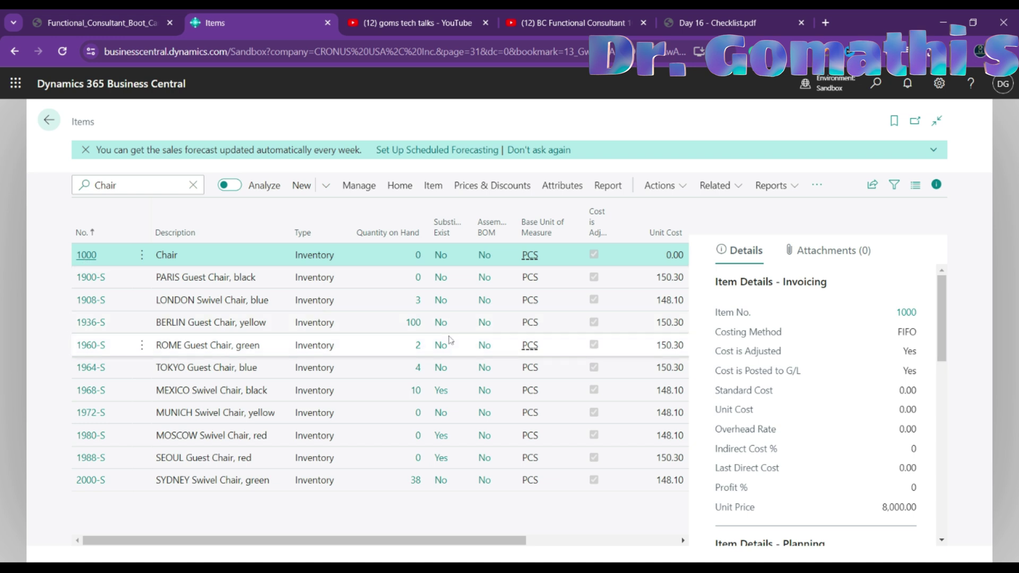
{"action": "left_click", "coordinate": [451, 300]}
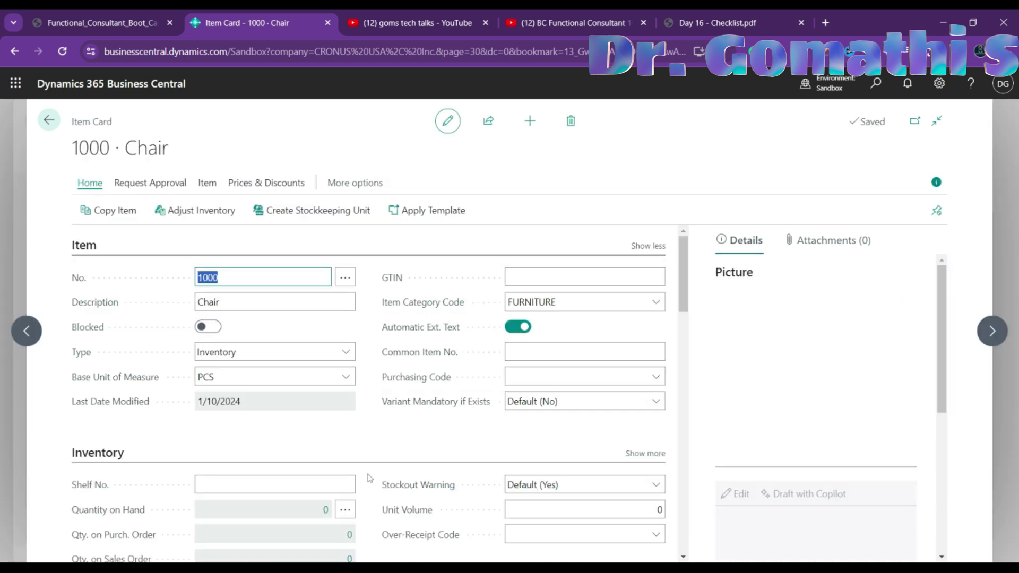
{"action": "scroll", "coordinate": [450, 406], "scroll_direction": "down", "scroll_amount": 2}
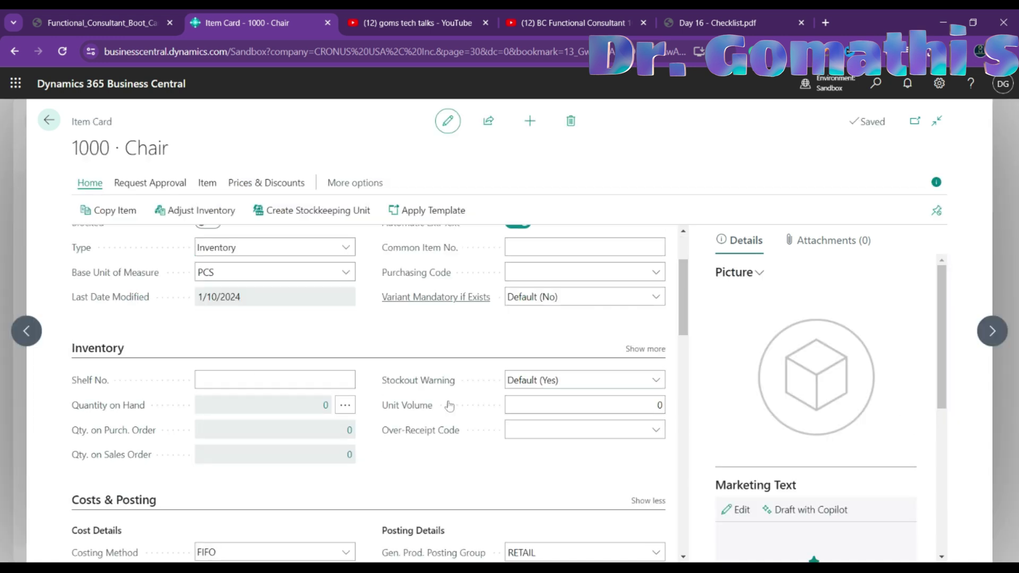
{"action": "scroll", "coordinate": [450, 406], "scroll_direction": "down", "scroll_amount": 1}
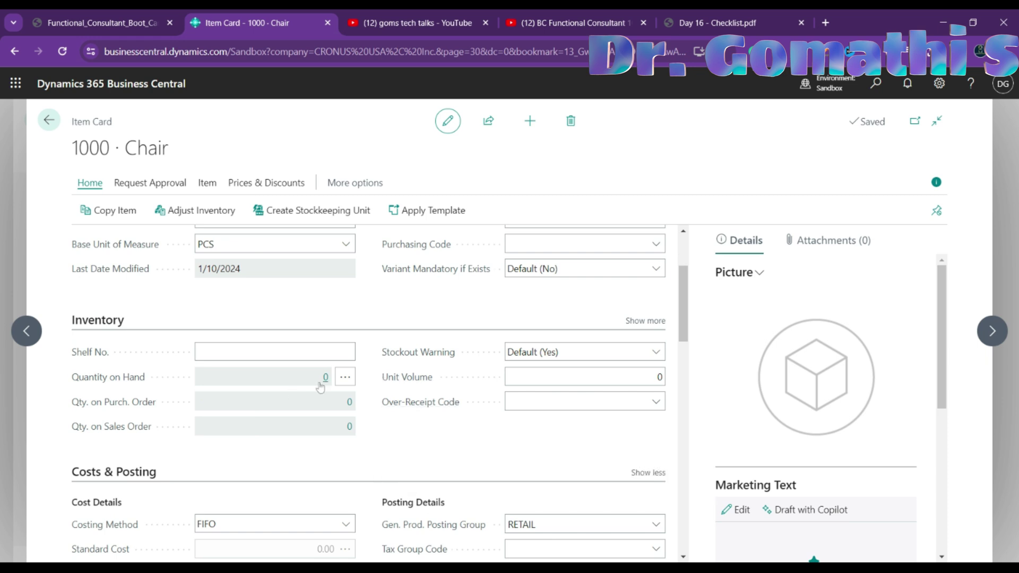
{"action": "left_click", "coordinate": [338, 382]}
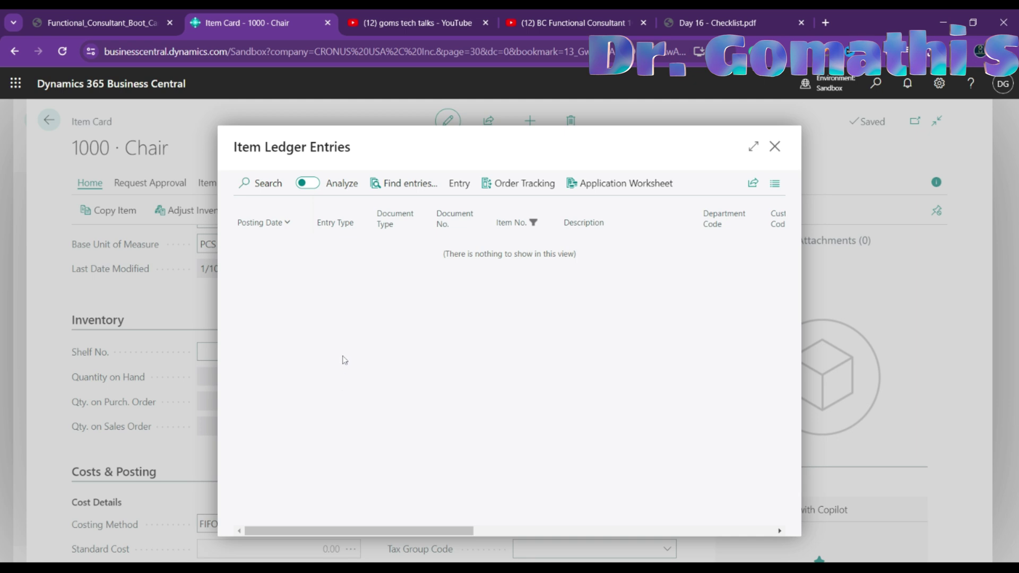
{"action": "left_click", "coordinate": [775, 147]}
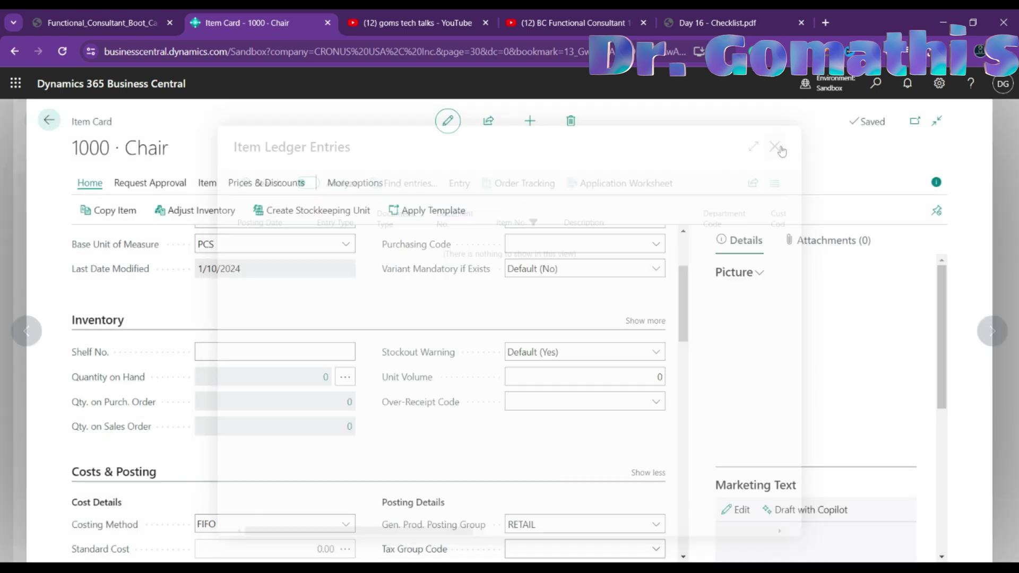
{"action": "left_click", "coordinate": [49, 126]}
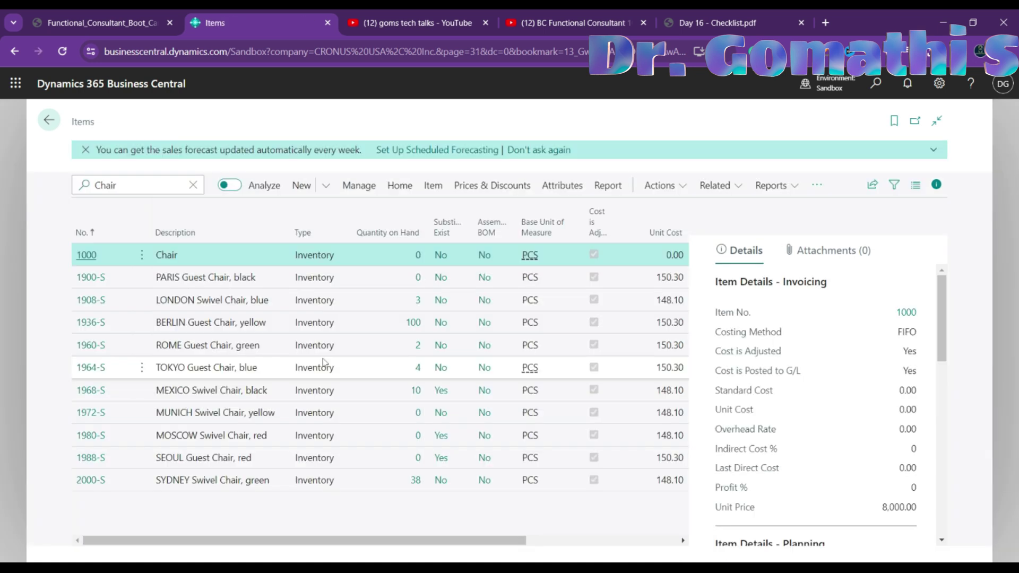
{"action": "left_click", "coordinate": [877, 84]}
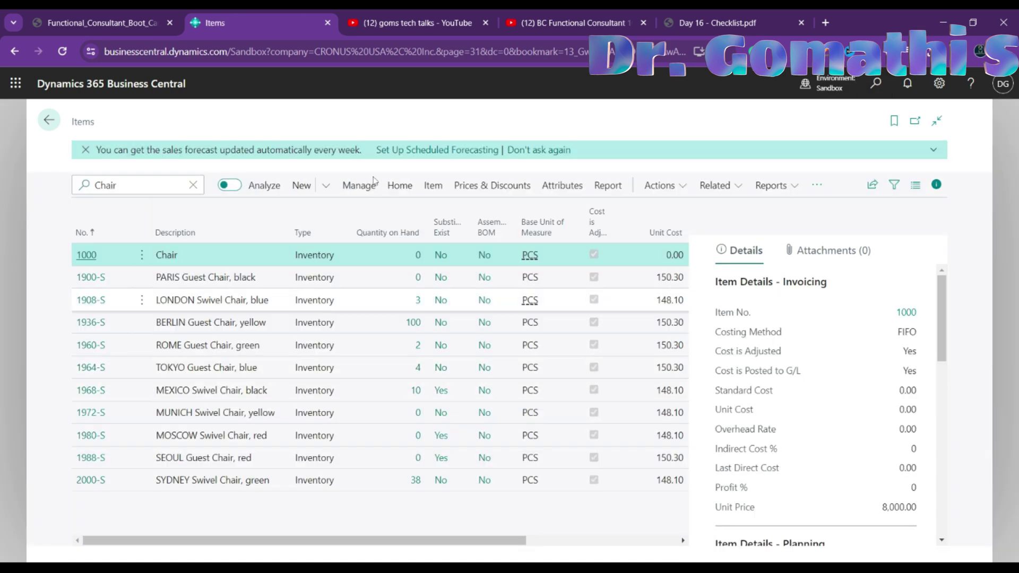
{"action": "type", "text": "item led"}
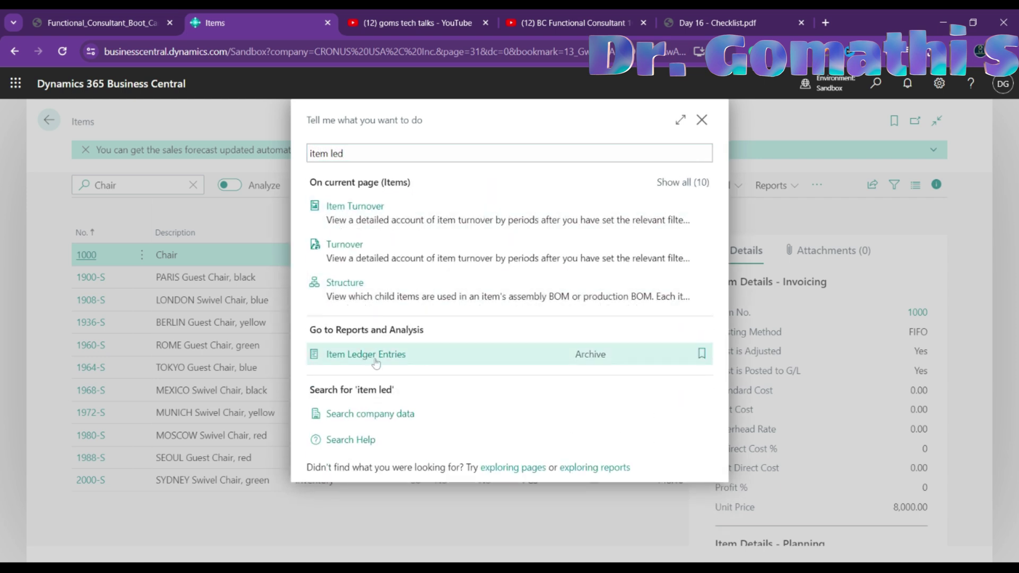
{"action": "key", "text": "Return"}
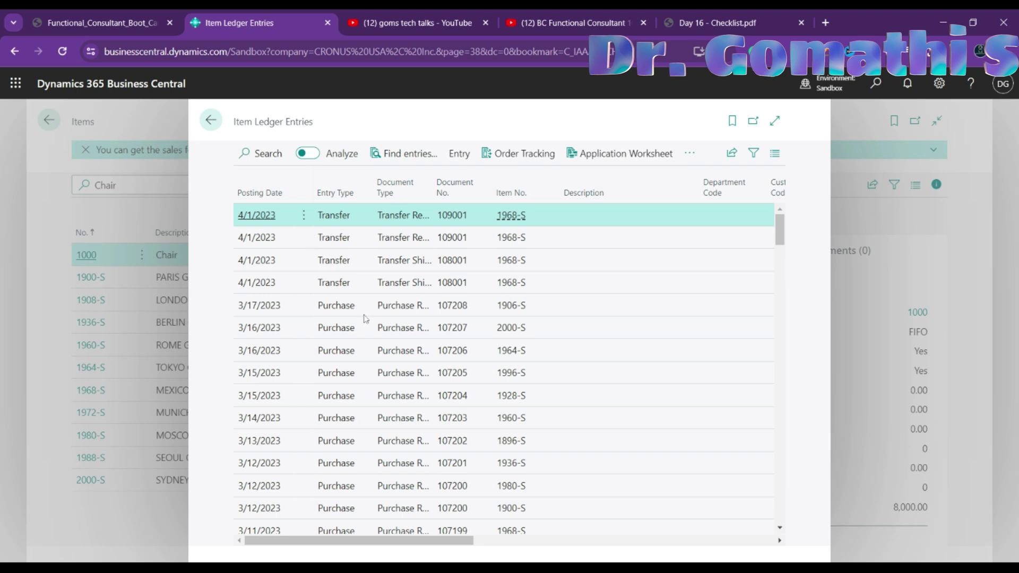
{"action": "scroll", "coordinate": [544, 346], "scroll_direction": "down", "scroll_amount": 8}
{"action": "scroll", "coordinate": [544, 346], "scroll_direction": "down", "scroll_amount": 10}
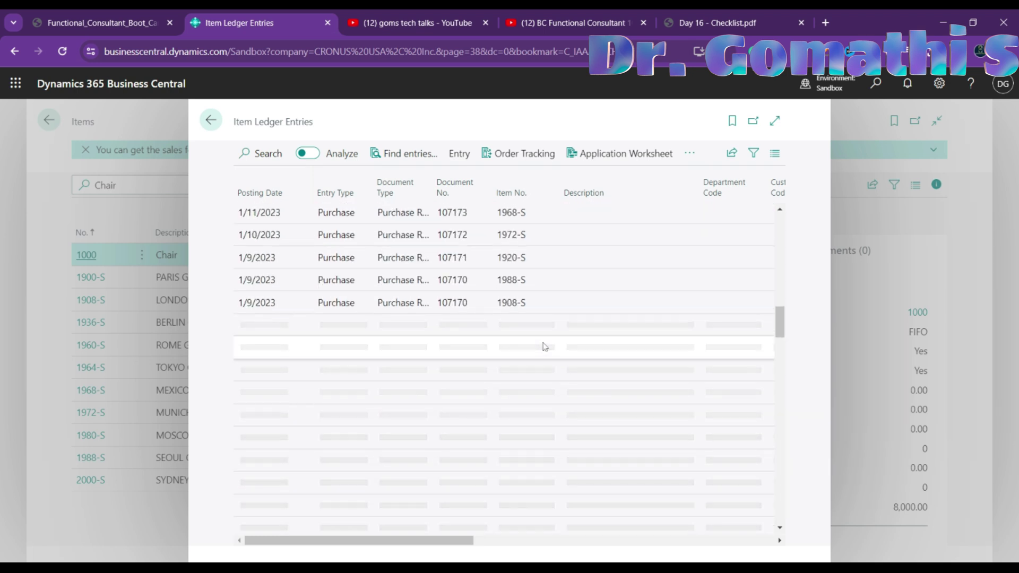
{"action": "left_click", "coordinate": [260, 154]}
{"action": "type", "text": "1000"}
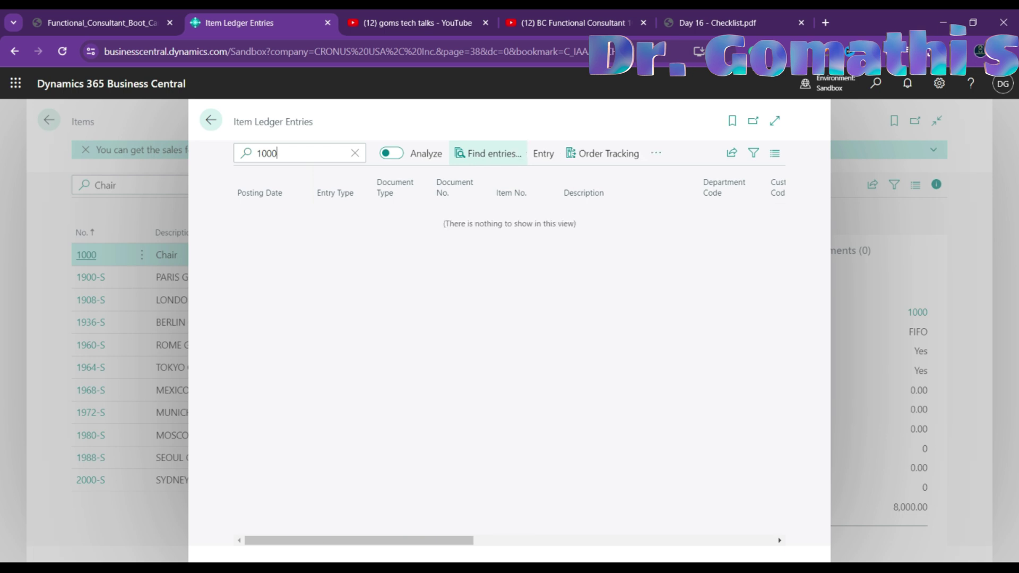
{"action": "left_click", "coordinate": [544, 160]}
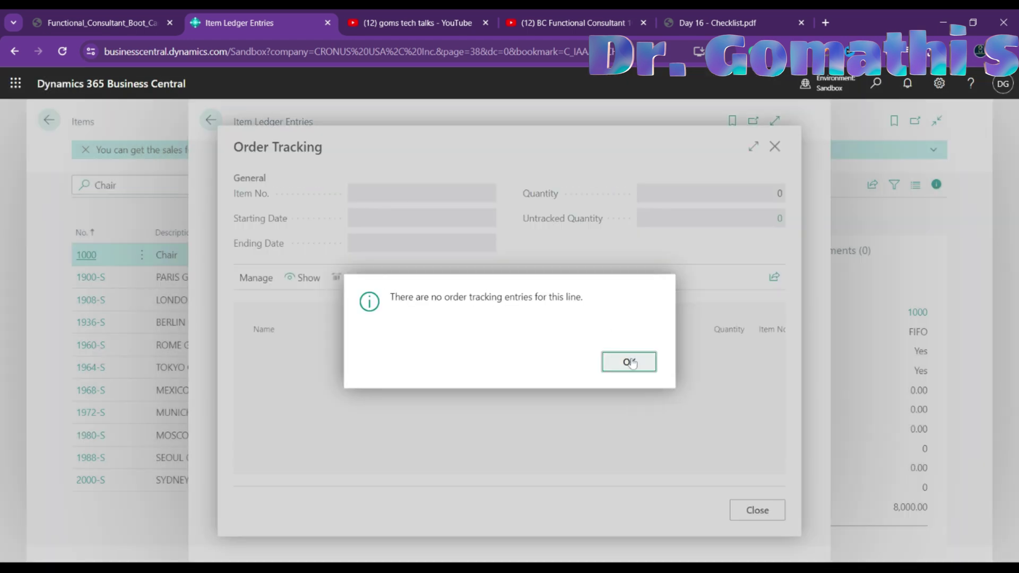
{"action": "left_click", "coordinate": [629, 360]}
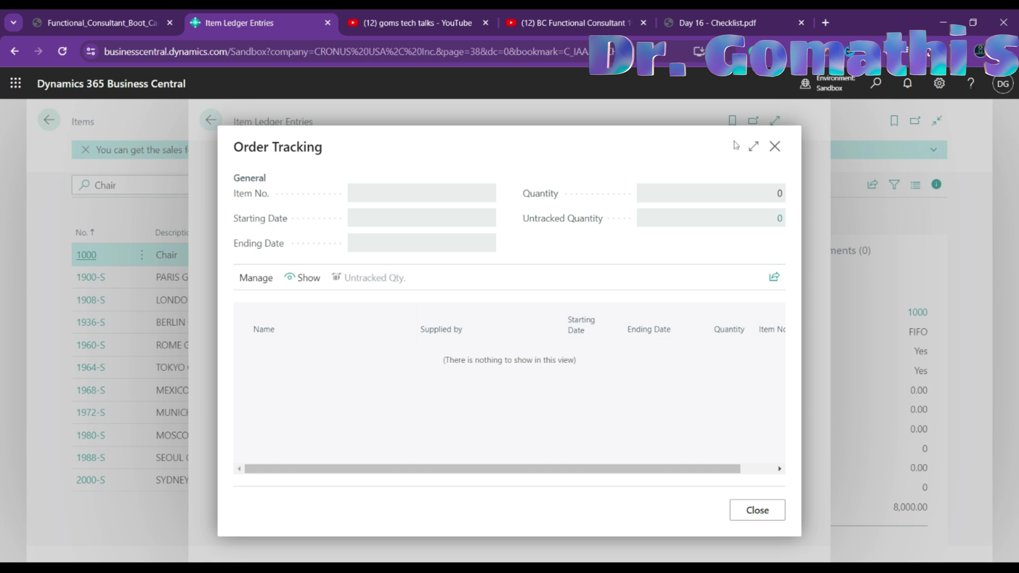
{"action": "left_click", "coordinate": [775, 146]}
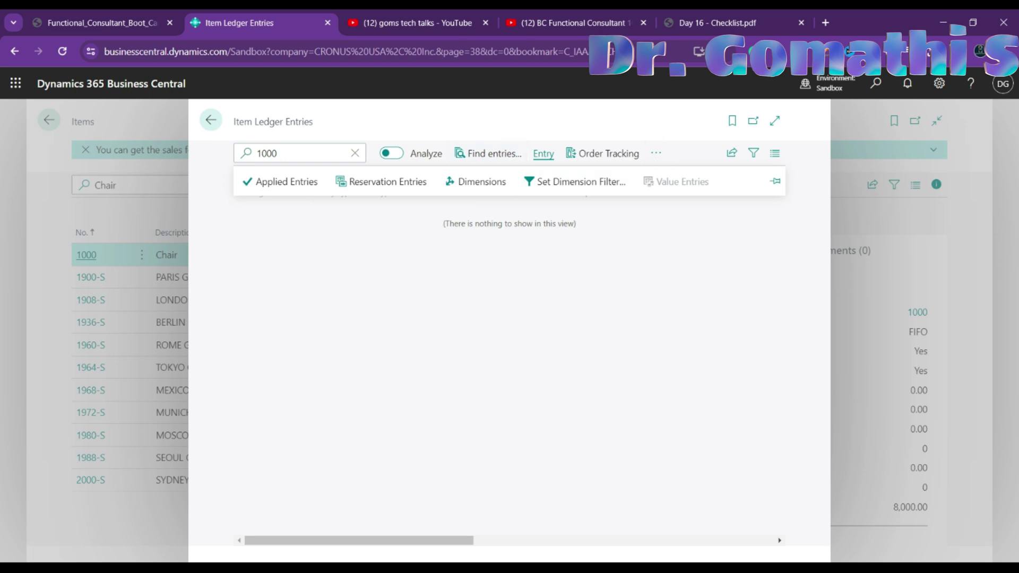
{"action": "left_click", "coordinate": [208, 127]}
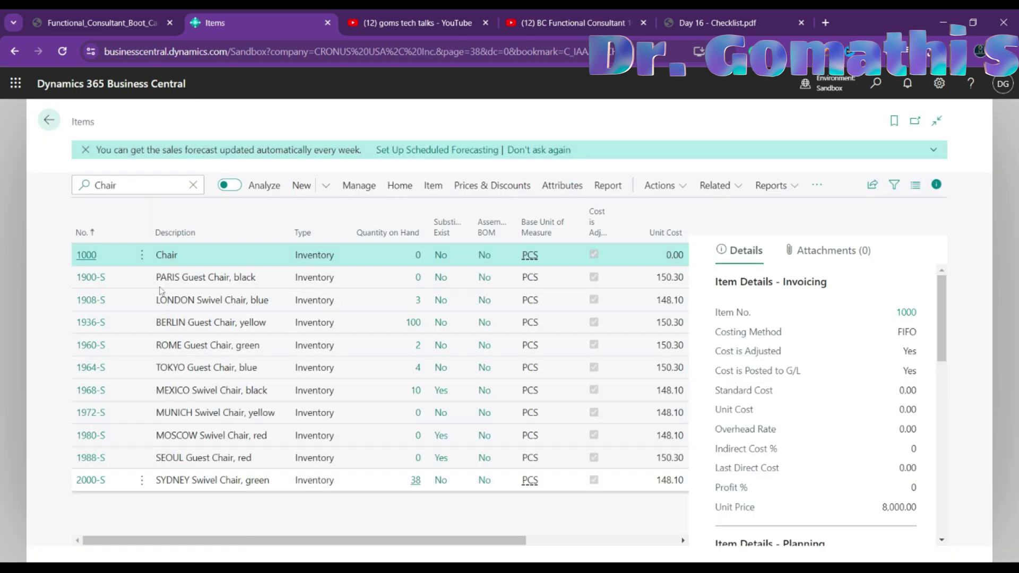